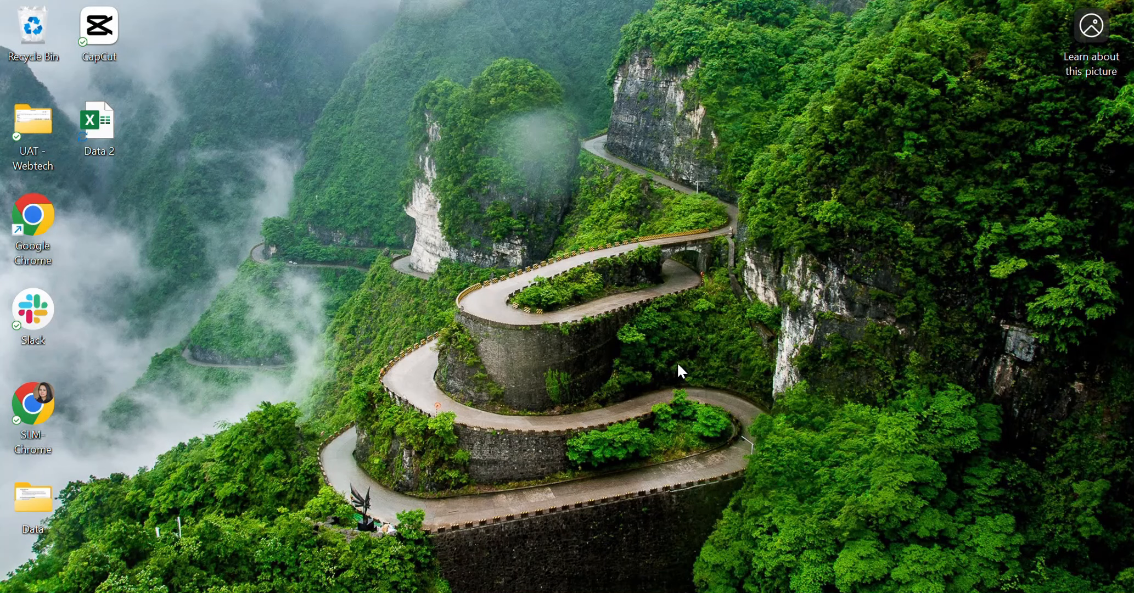
Switch to the Excel workbook with the city population table and look over its range B2:G12
left_click(744, 532)
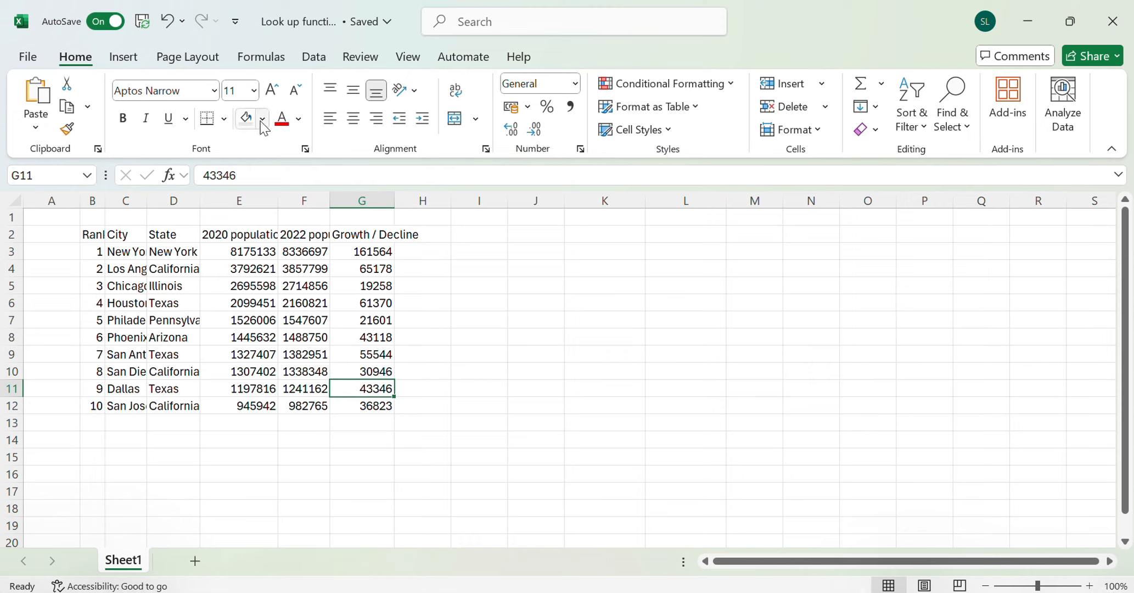
left_click(109, 251)
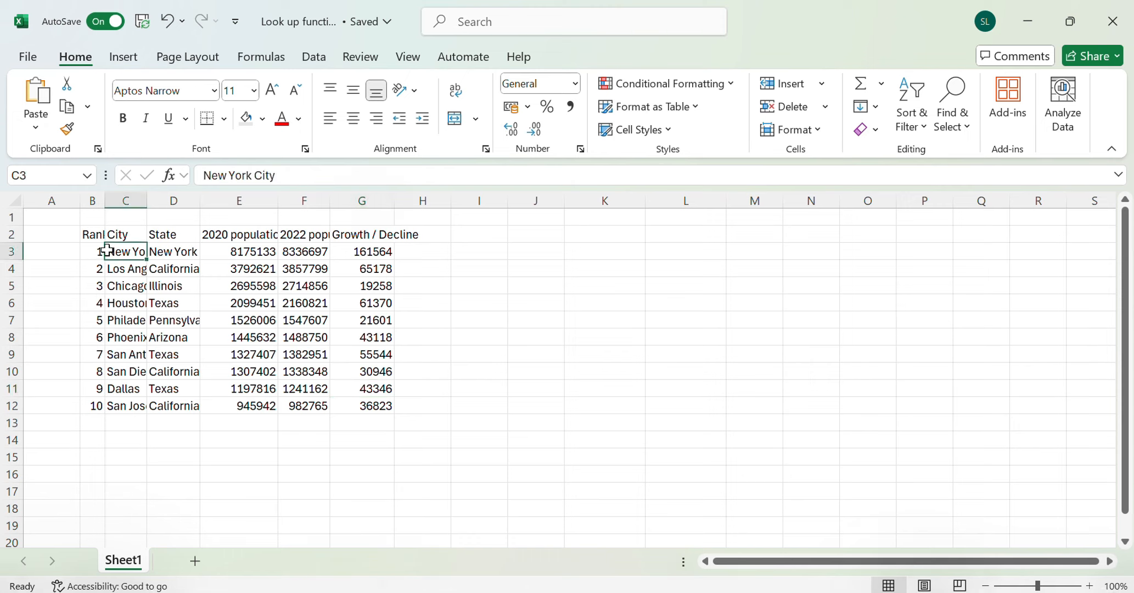
left_click_drag(91, 238, 376, 406)
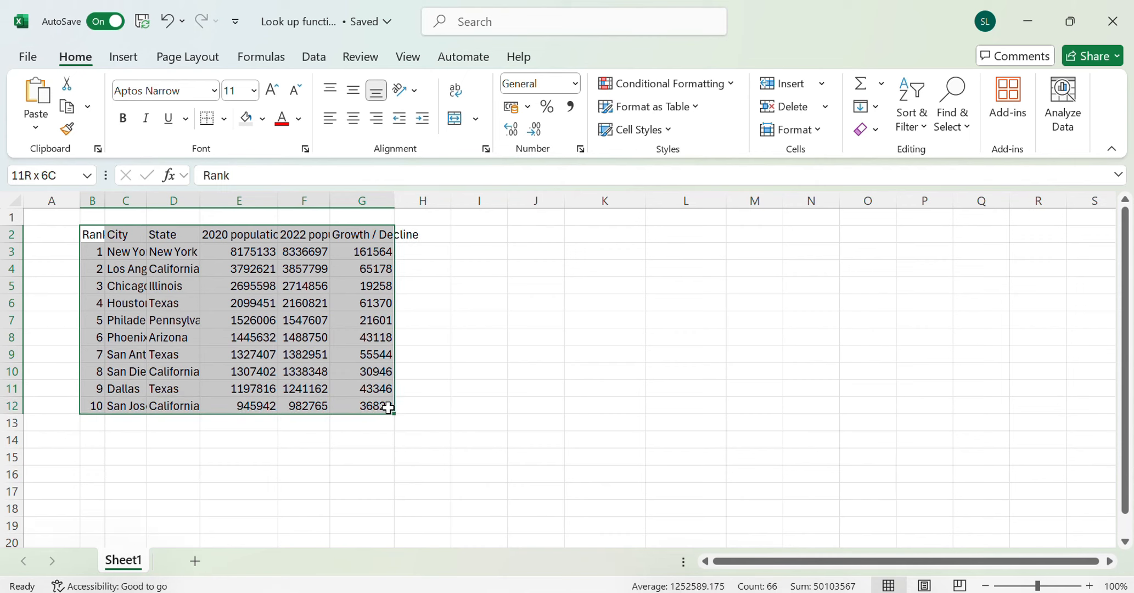
left_click(377, 407)
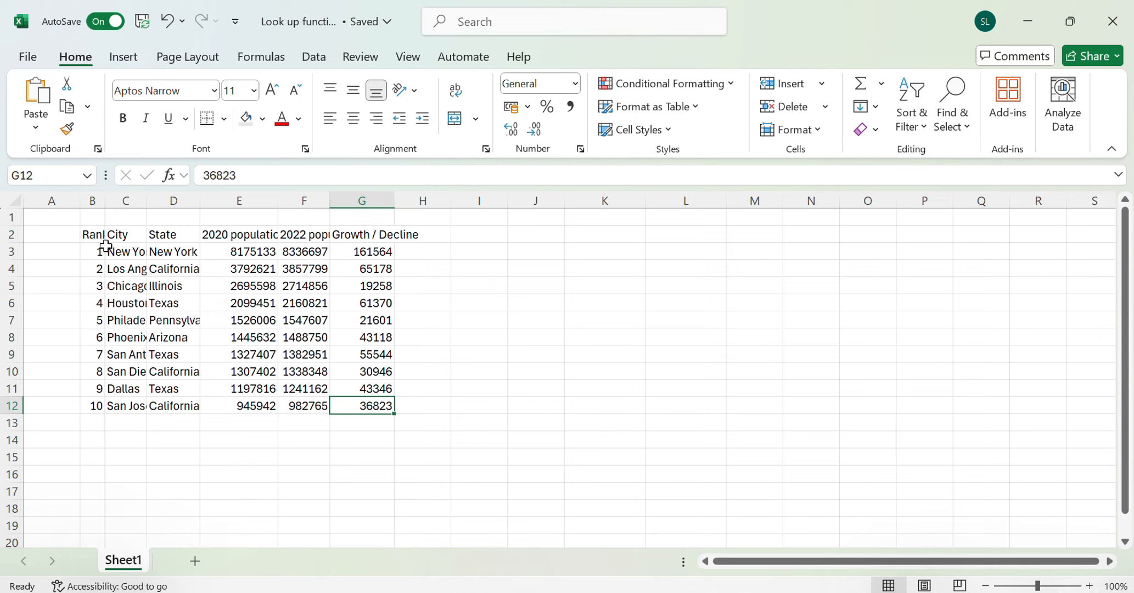
Make the table's header row B2:G2 bold, italic and underlined
left_click_drag(99, 237, 388, 236)
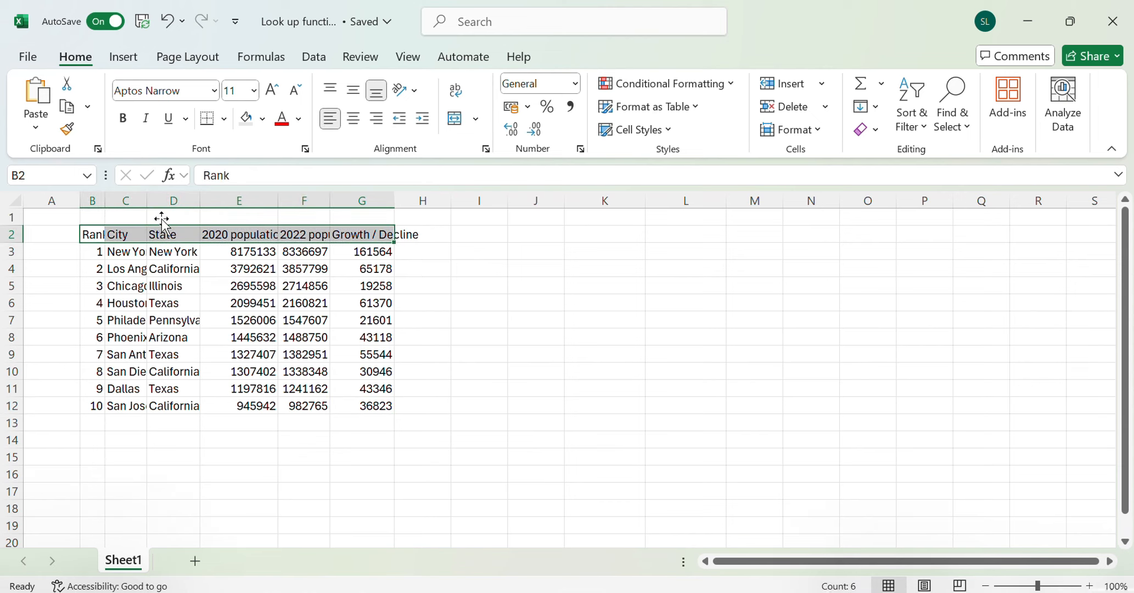
left_click(128, 121)
left_click(147, 122)
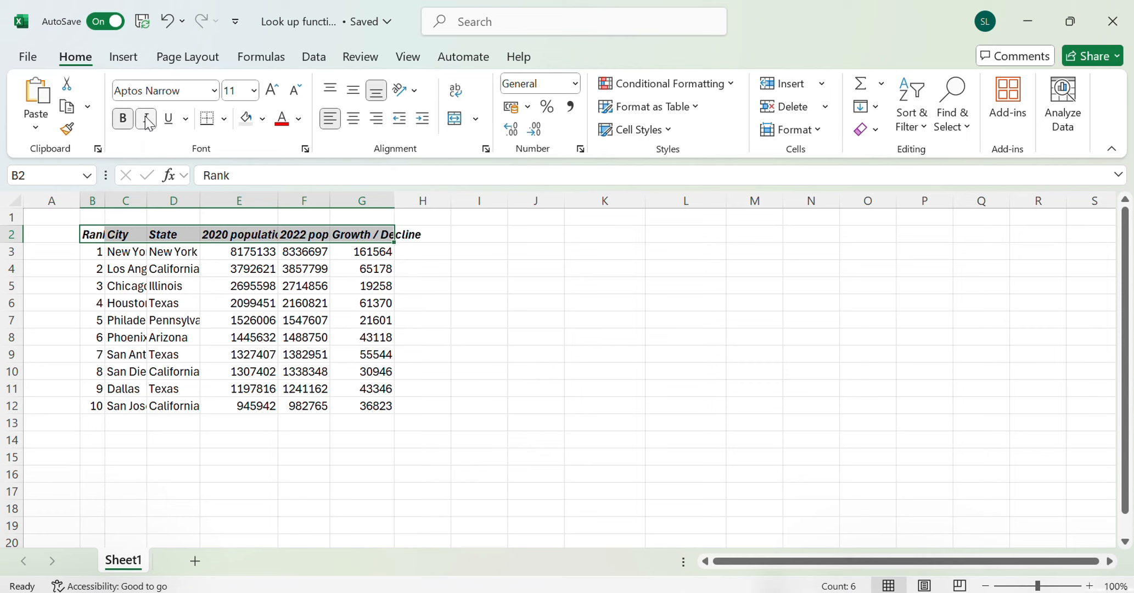
left_click(168, 118)
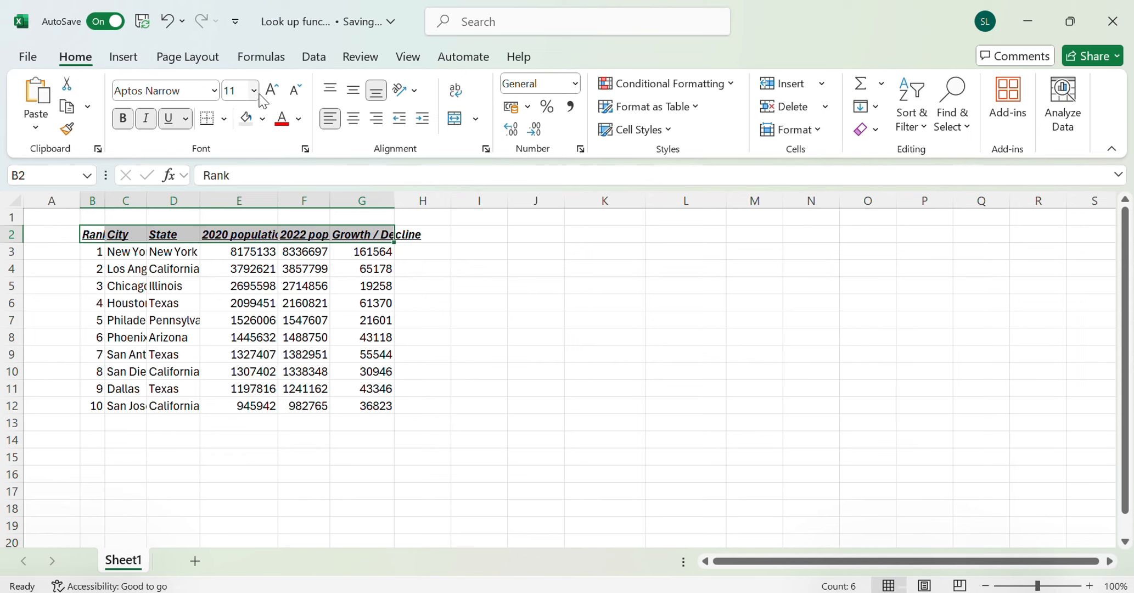
Set the header row's font size to 16 and its font to Abadi
left_click(256, 90)
left_click(238, 239)
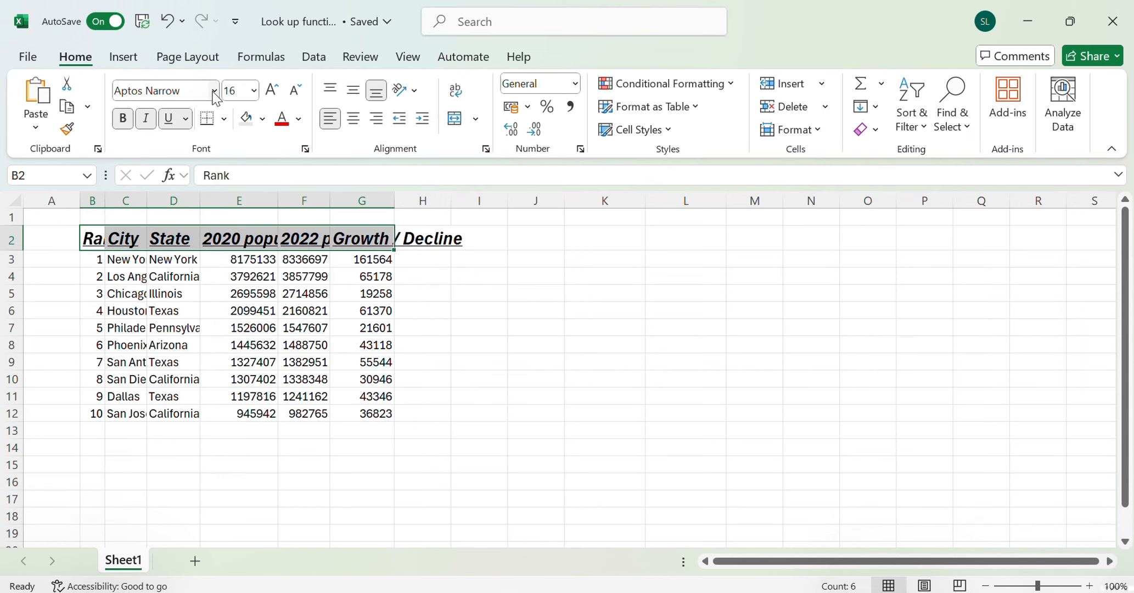
left_click(214, 91)
left_click(203, 218)
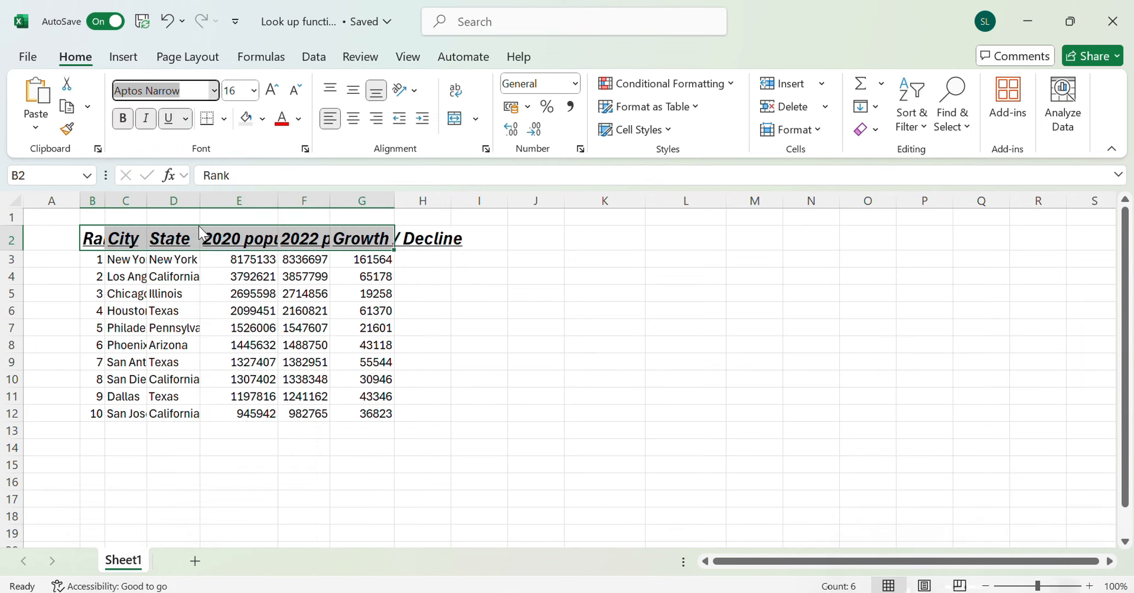
Set the header row's font size to 12 and its font to Aptos Display
left_click(255, 91)
left_click(247, 201)
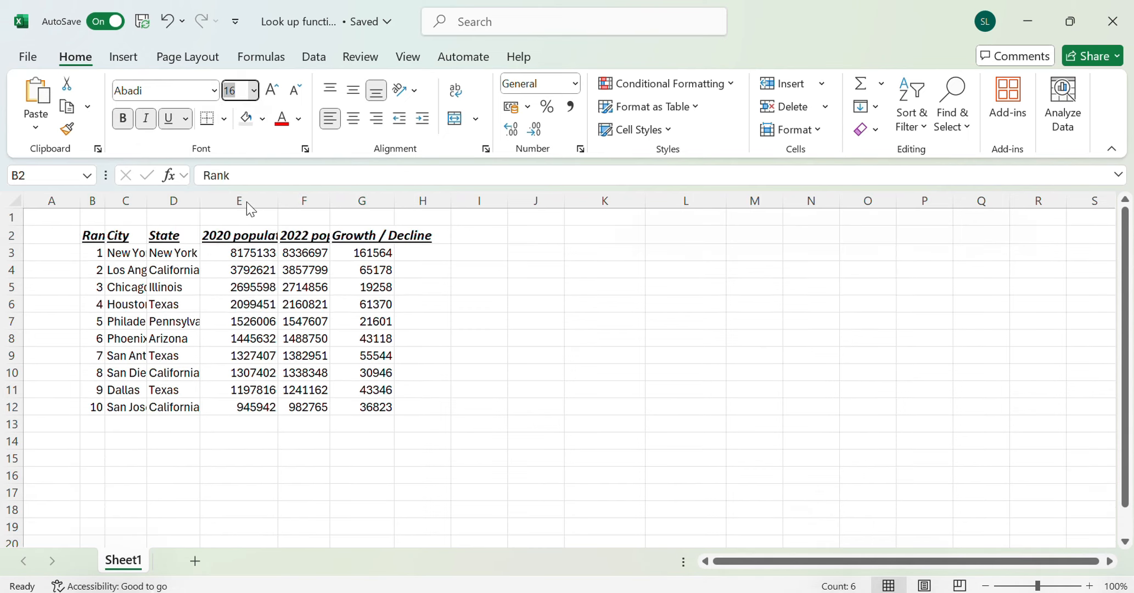
left_click(215, 91)
left_click(176, 141)
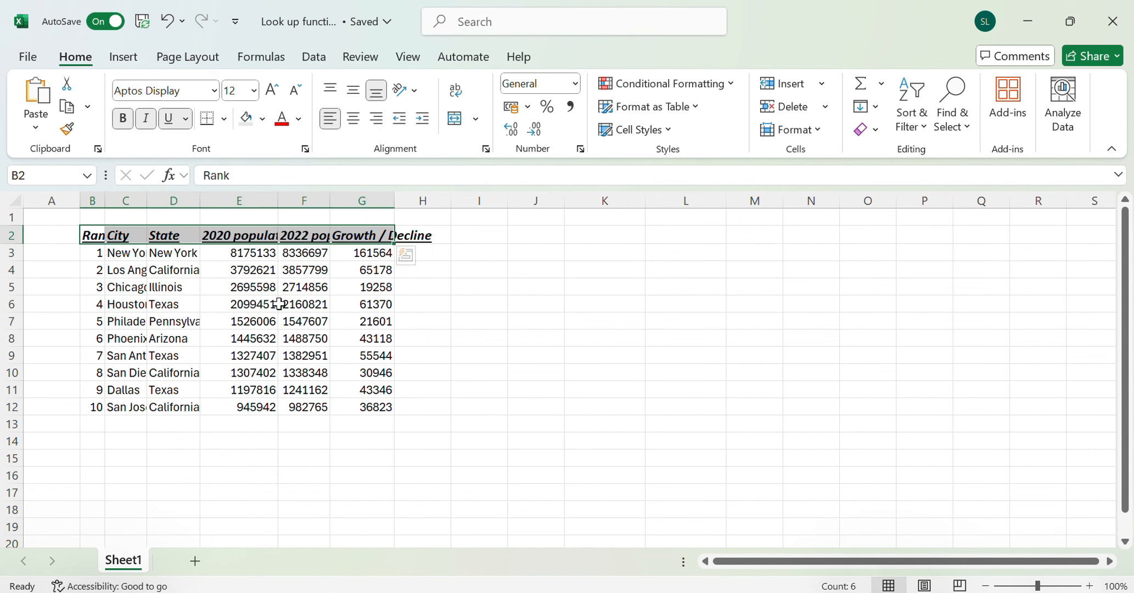
left_click(313, 439)
left_click(202, 293)
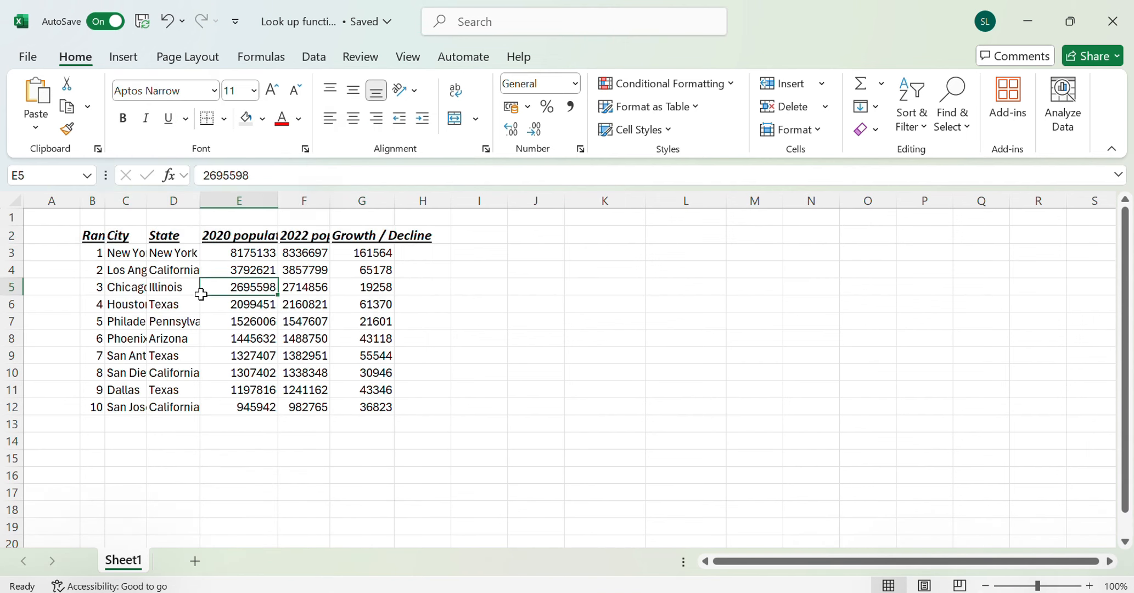
Auto-fit the width of all columns in the sheet to their contents
left_click_drag(91, 233, 393, 412)
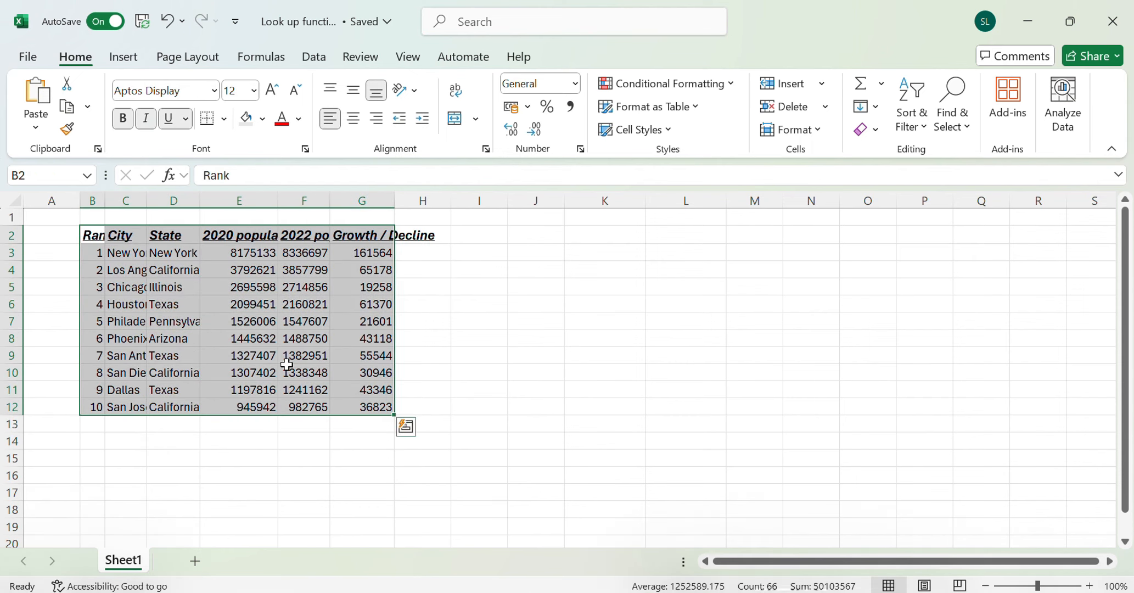
left_click(13, 197)
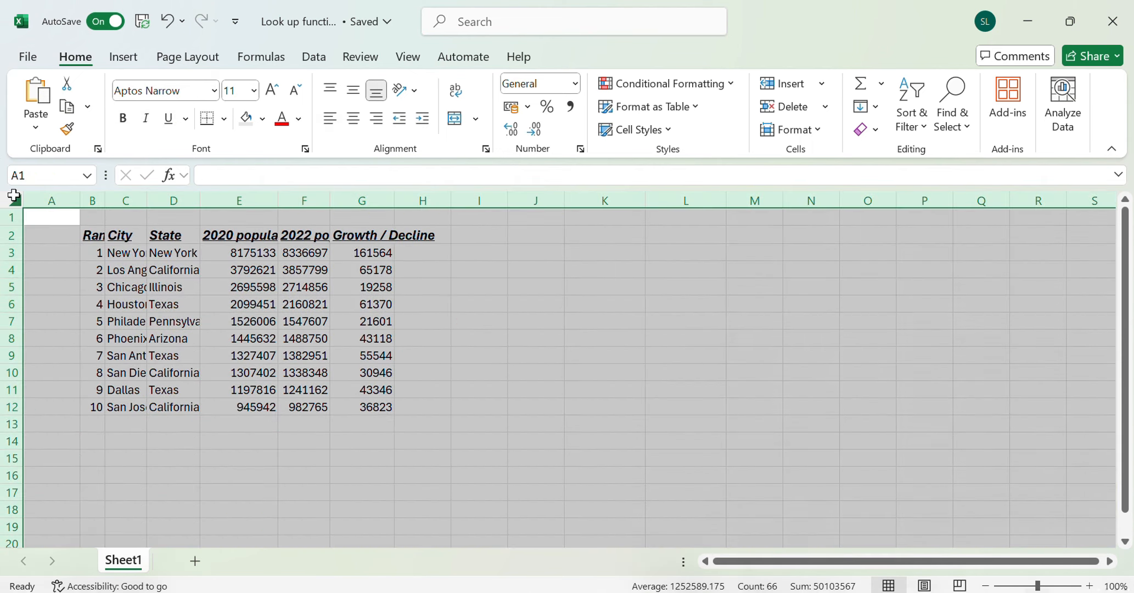
double_click(197, 193)
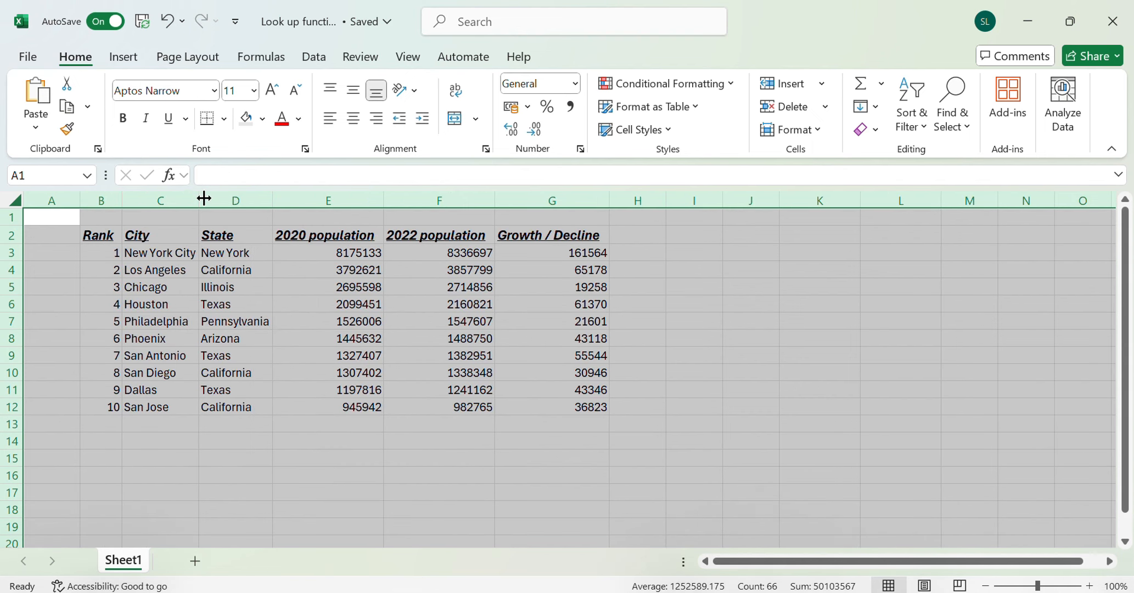
left_click(317, 295)
Apply All Borders to the whole city population table, B2:G12
left_click_drag(107, 251, 516, 453)
left_click(509, 405)
left_click_drag(106, 250, 527, 399)
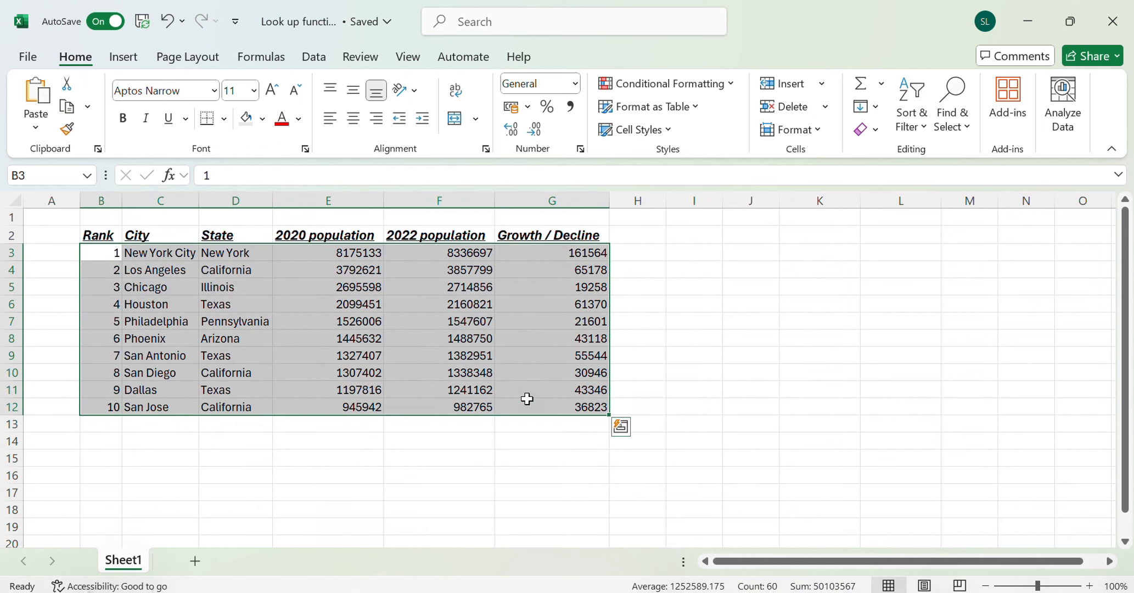
left_click(97, 236, "shift")
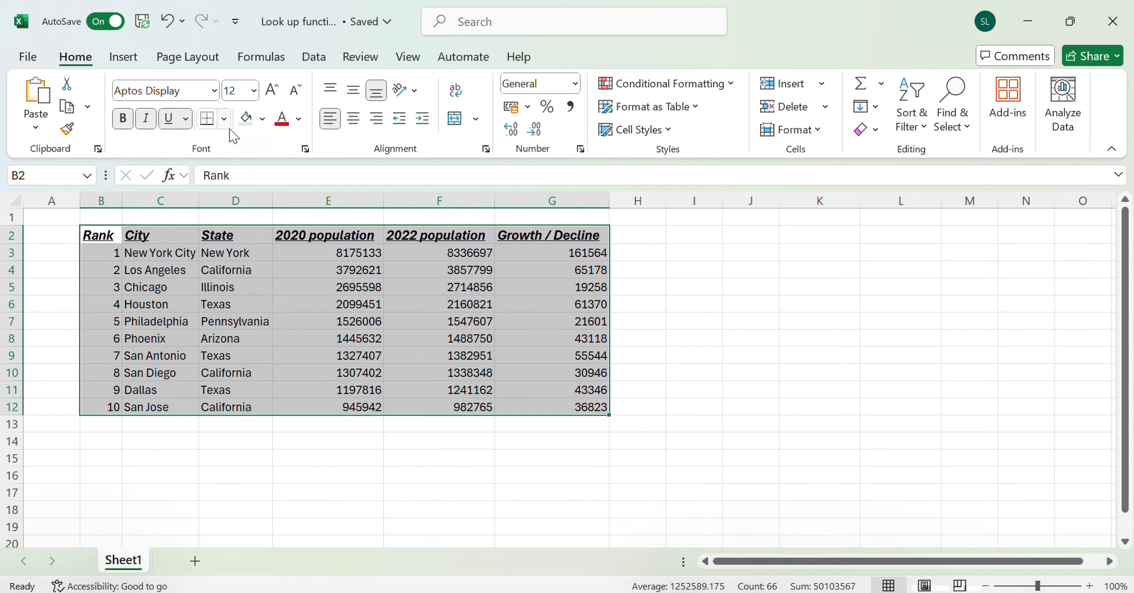
left_click(224, 119)
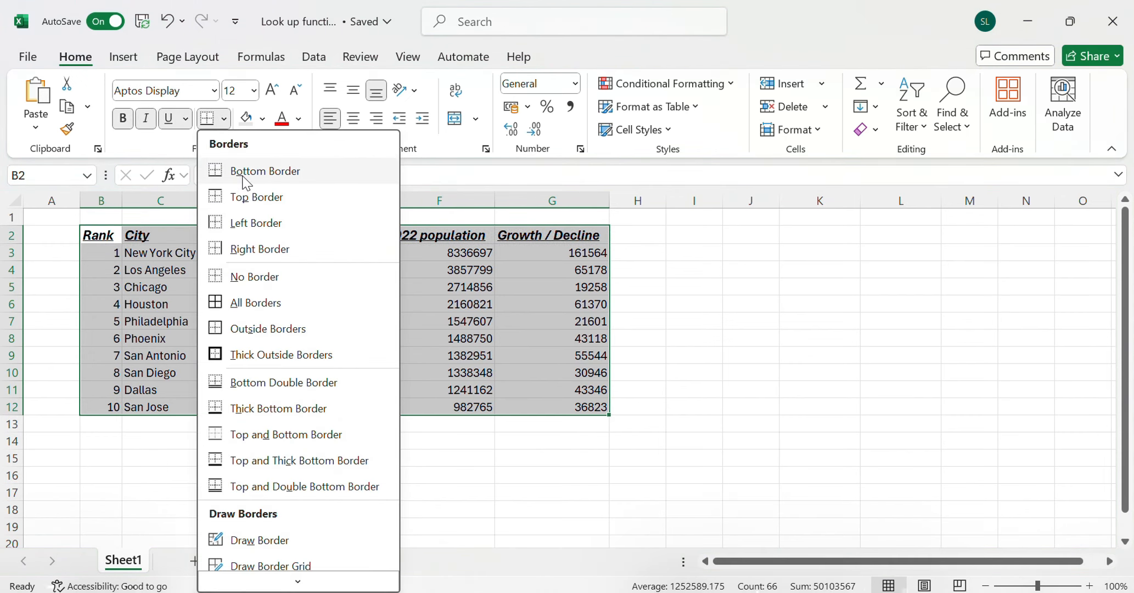
left_click(279, 305)
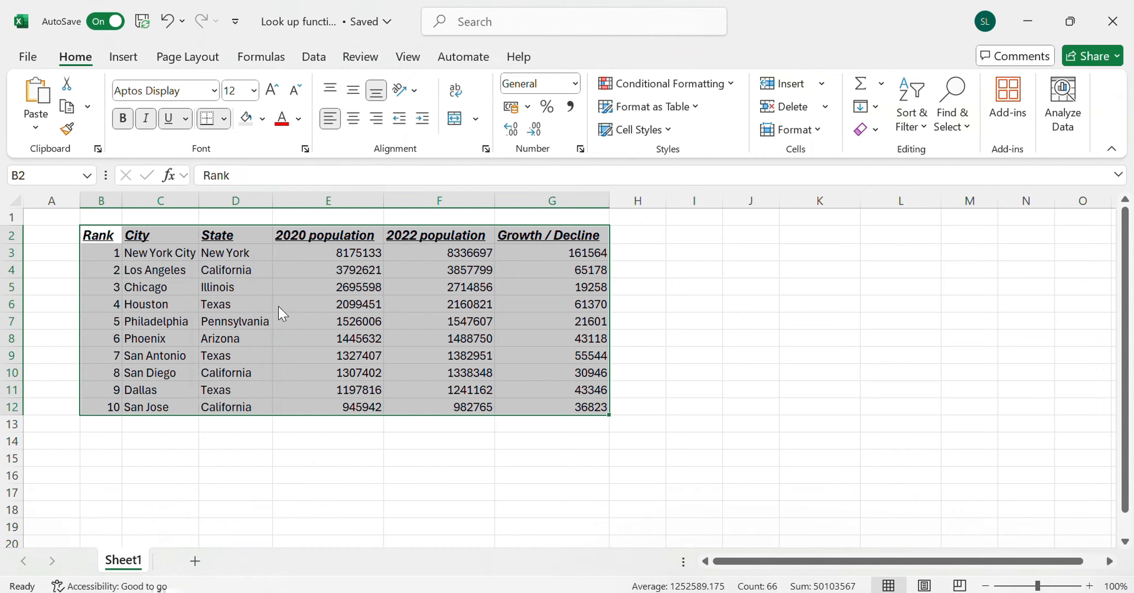
left_click(640, 394)
Fill the header row B2:G2 with Dark Blue, Text 2, Lighter 90%
left_click_drag(99, 235, 577, 235)
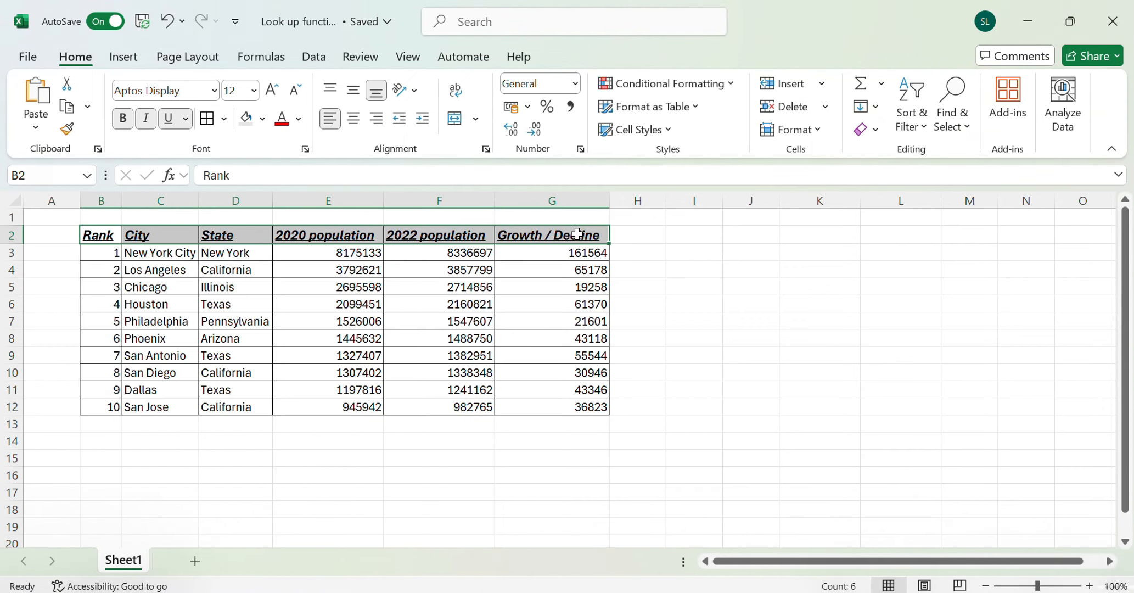
left_click(264, 125)
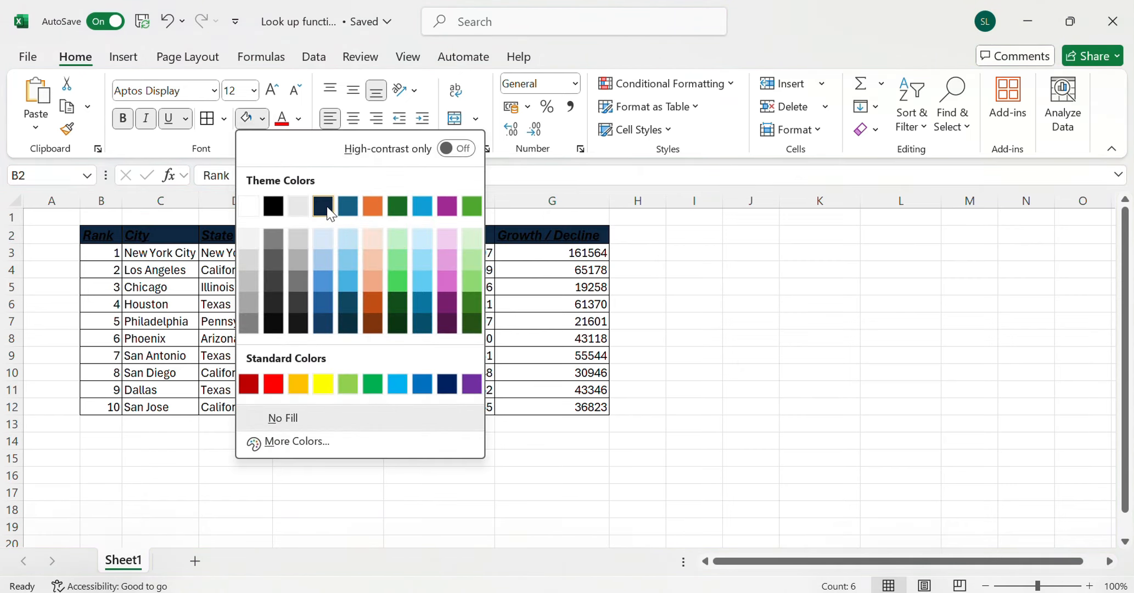
left_click(320, 242)
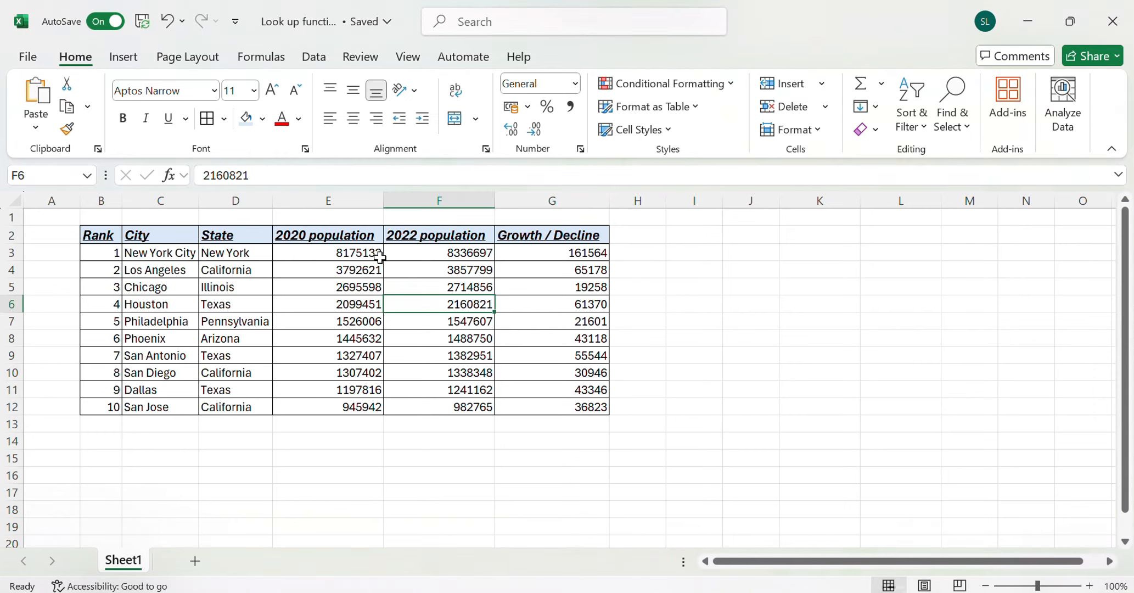
left_click(556, 339)
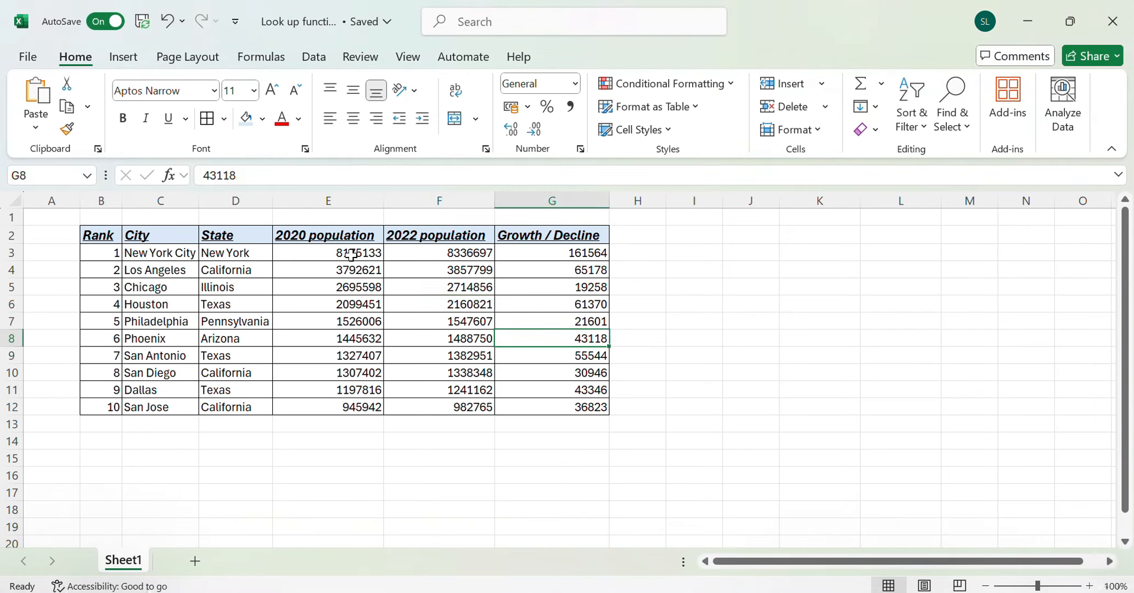
Format the population and growth figures in E3:G12 as Currency
left_click_drag(355, 252, 556, 410)
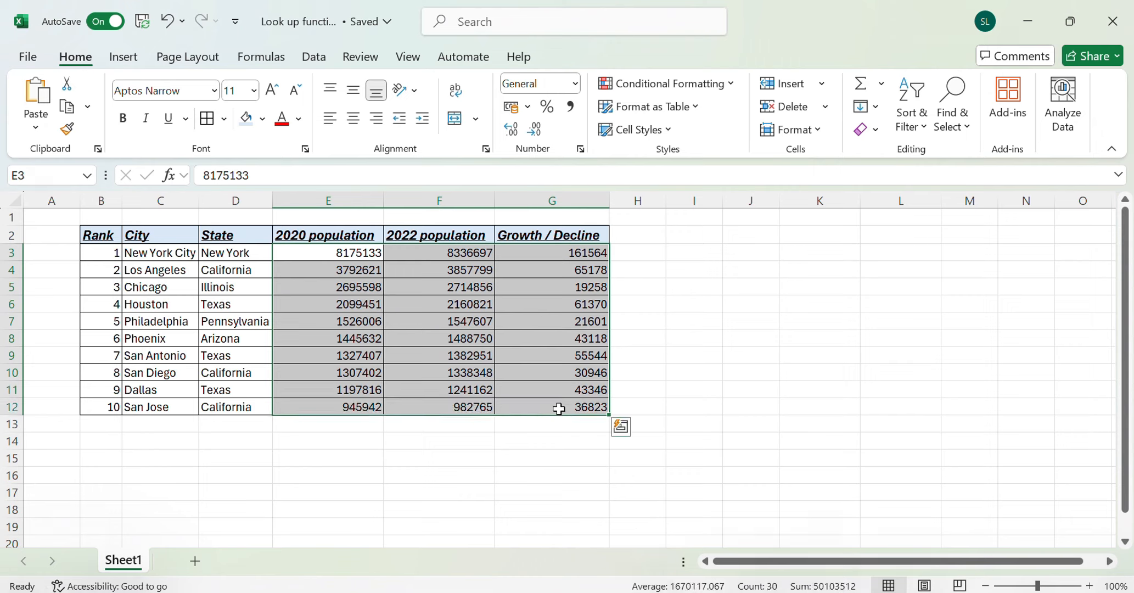
left_click(574, 84)
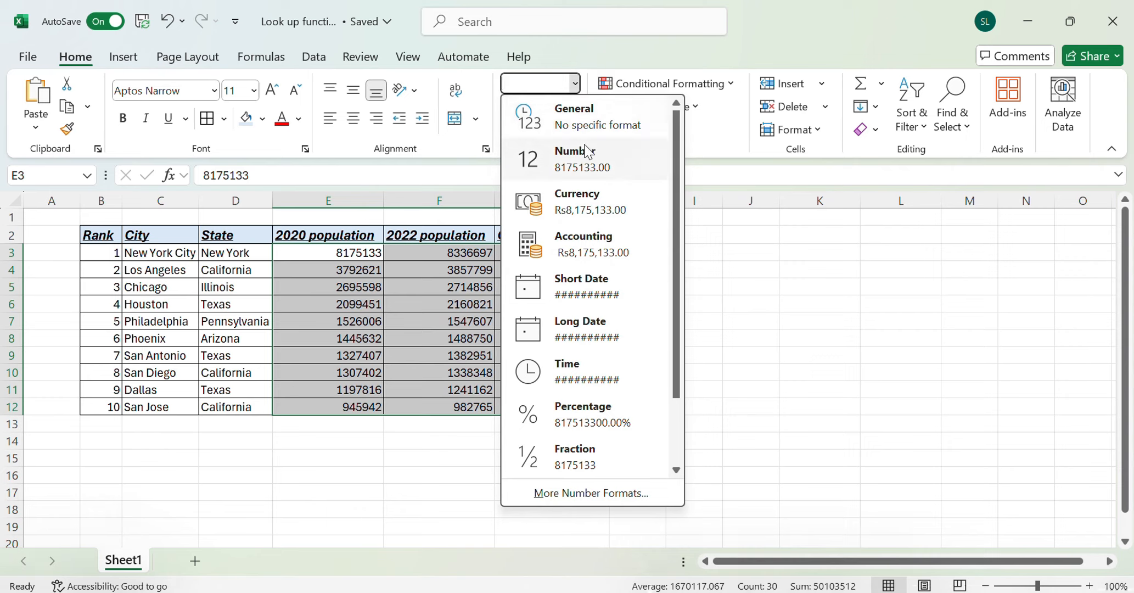
left_click(613, 191)
left_click(416, 270)
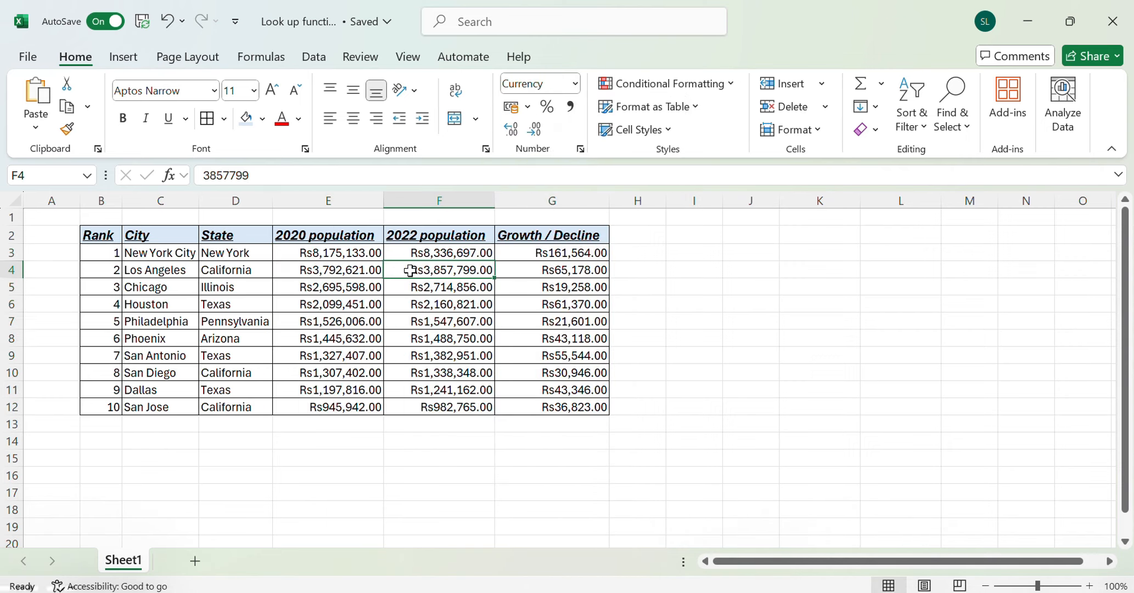
Change the currency symbol of the figures in E3:G12 to $ English (United States)
left_click_drag(304, 251, 570, 397)
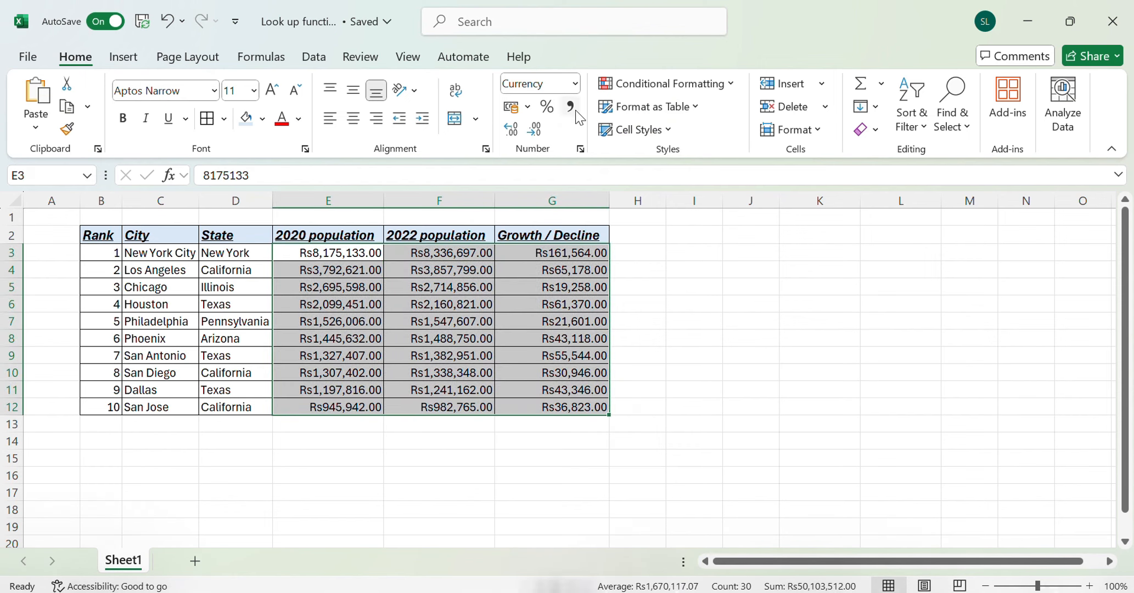
left_click(574, 84)
left_click(633, 490)
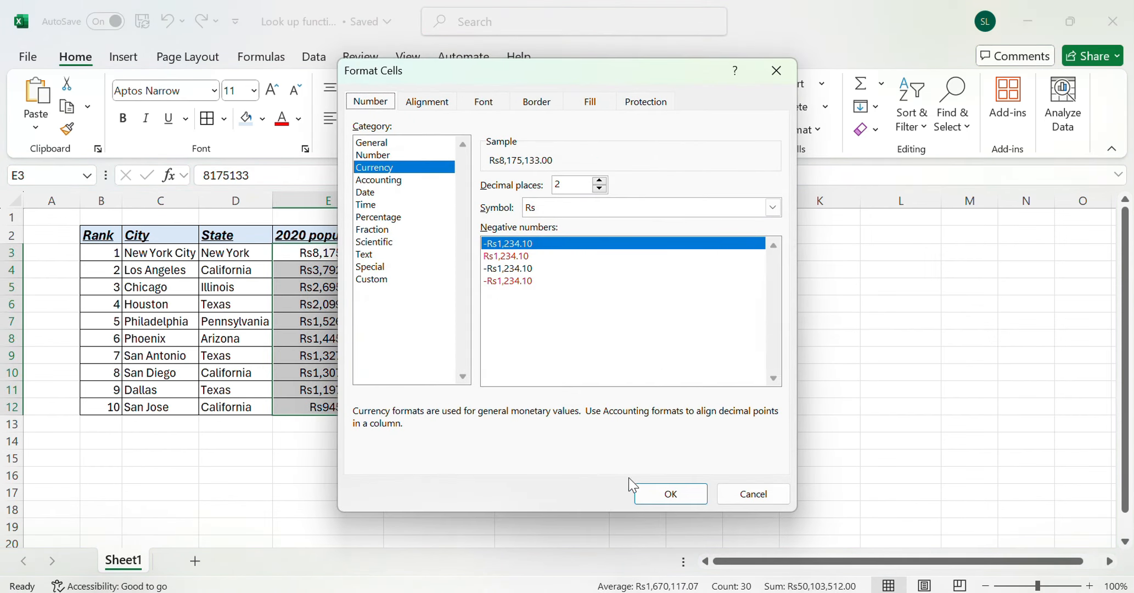
left_click(543, 208)
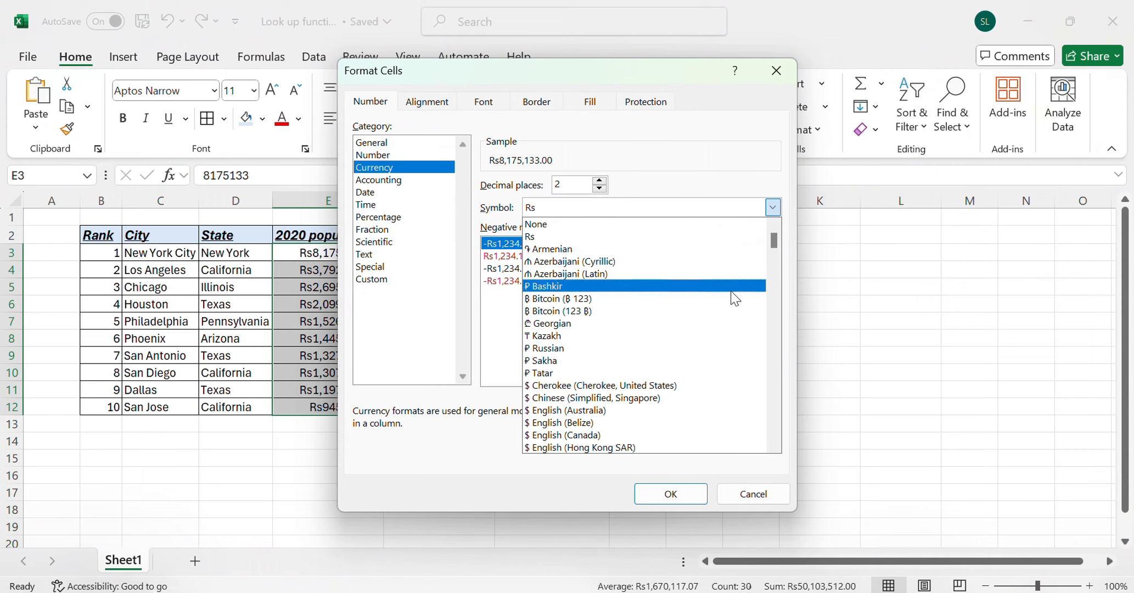
left_click(774, 263)
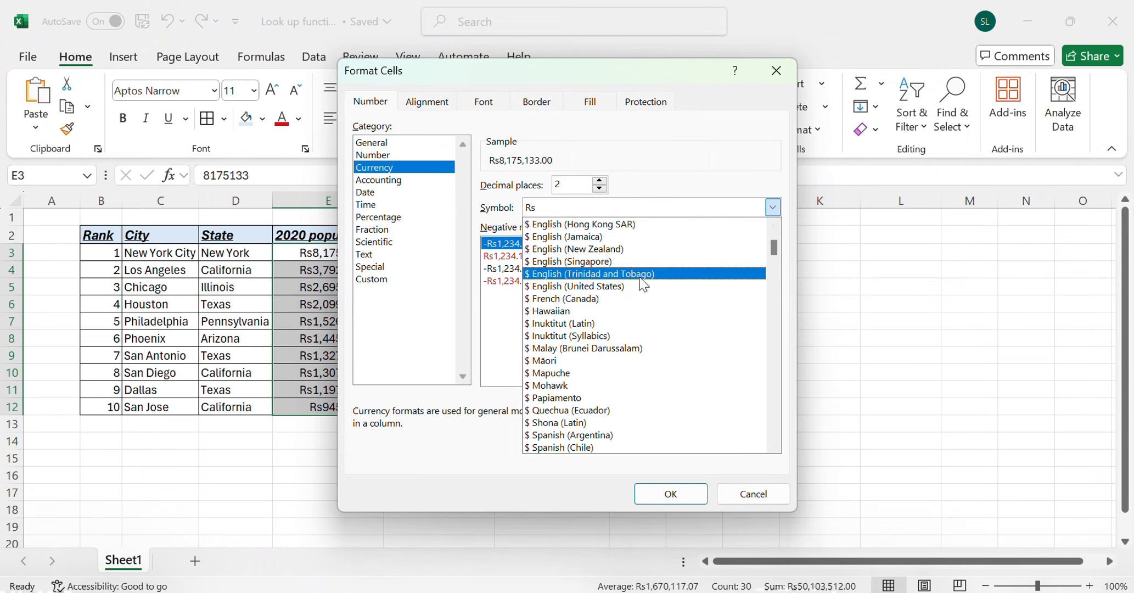
left_click(642, 286)
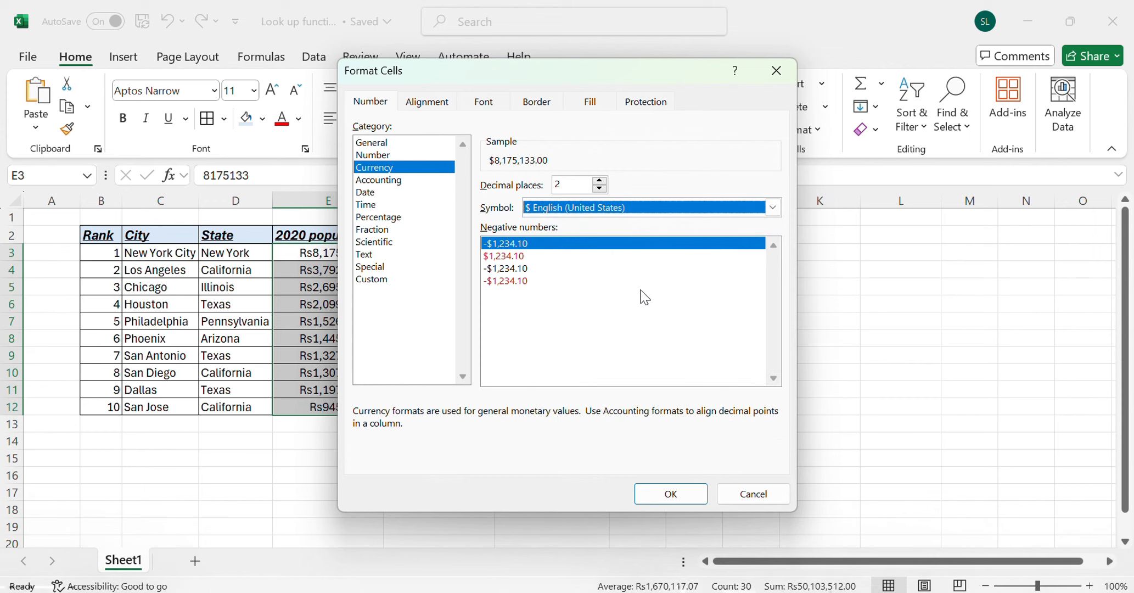
left_click(686, 491)
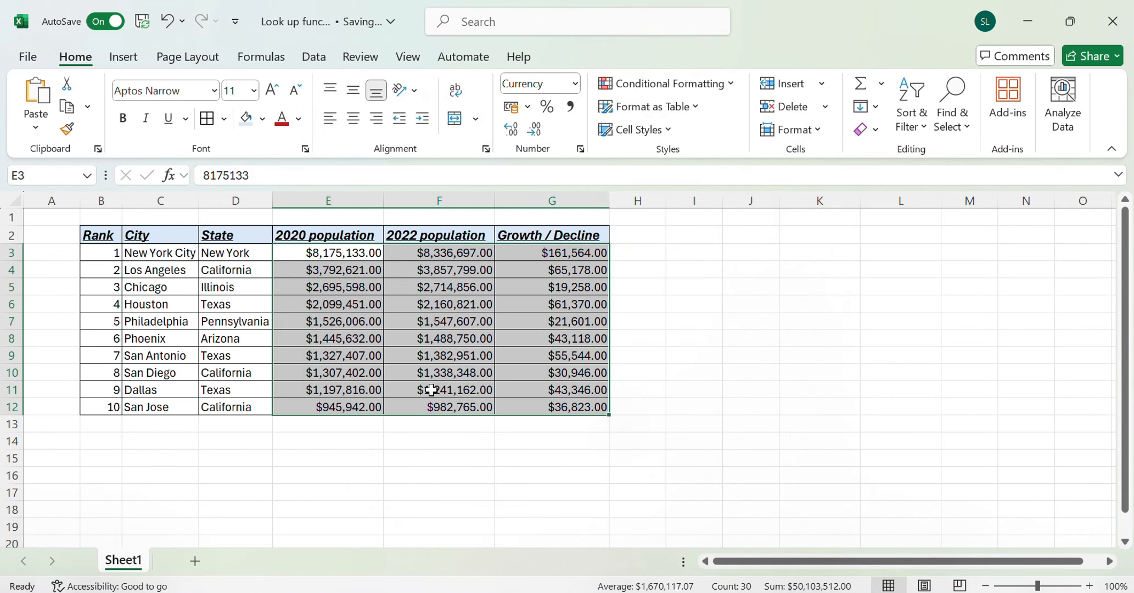
left_click(476, 462)
Change the figures in E3:G12 to the Number format and add thousands separators with Comma Style
left_click_drag(341, 255, 585, 407)
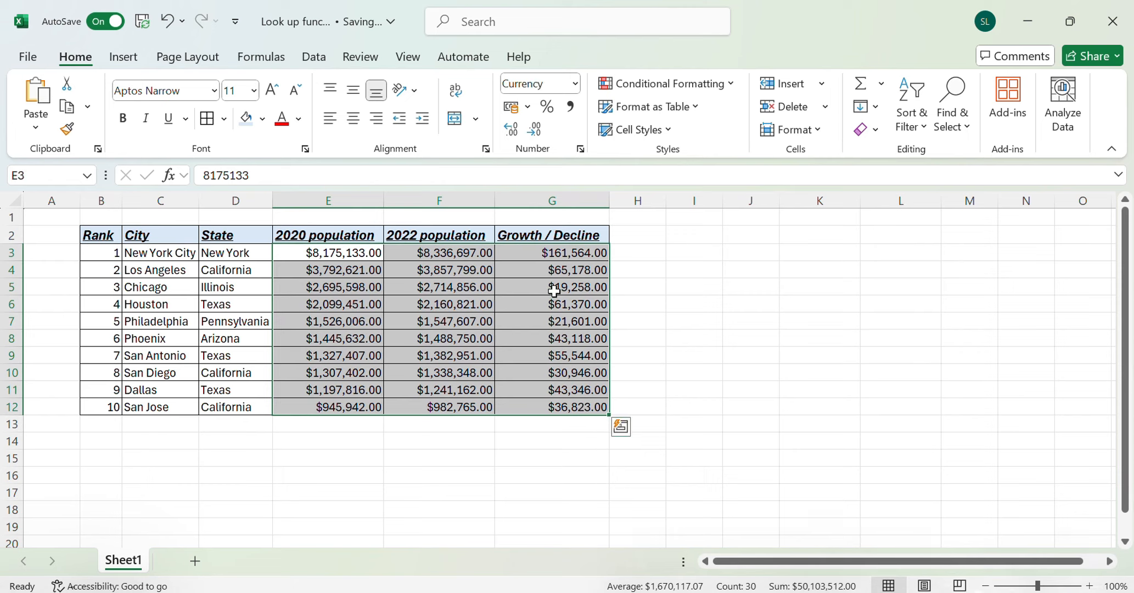
left_click(575, 85)
left_click(579, 156)
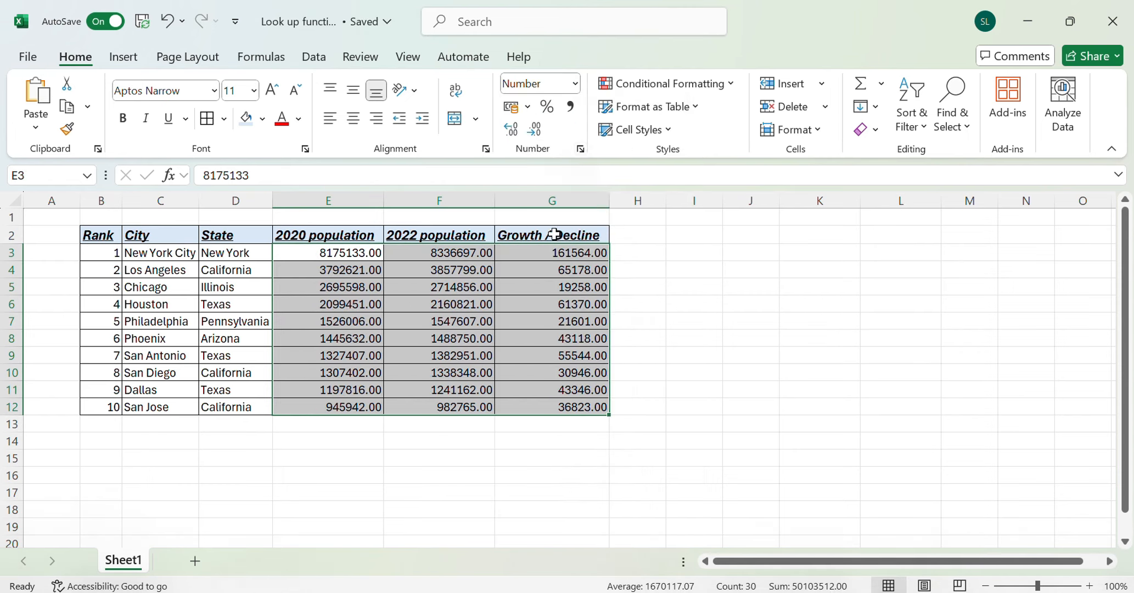
left_click(571, 109)
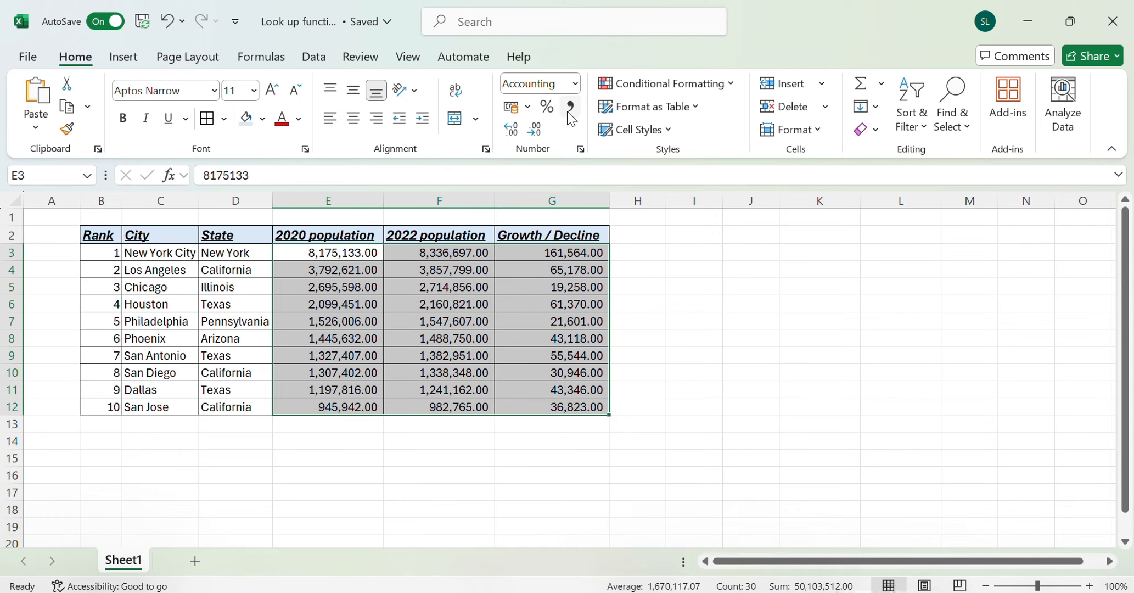
Remove both decimal places from the population and growth figures in E3:G12
left_click(534, 129)
left_click(534, 129)
left_click(681, 322)
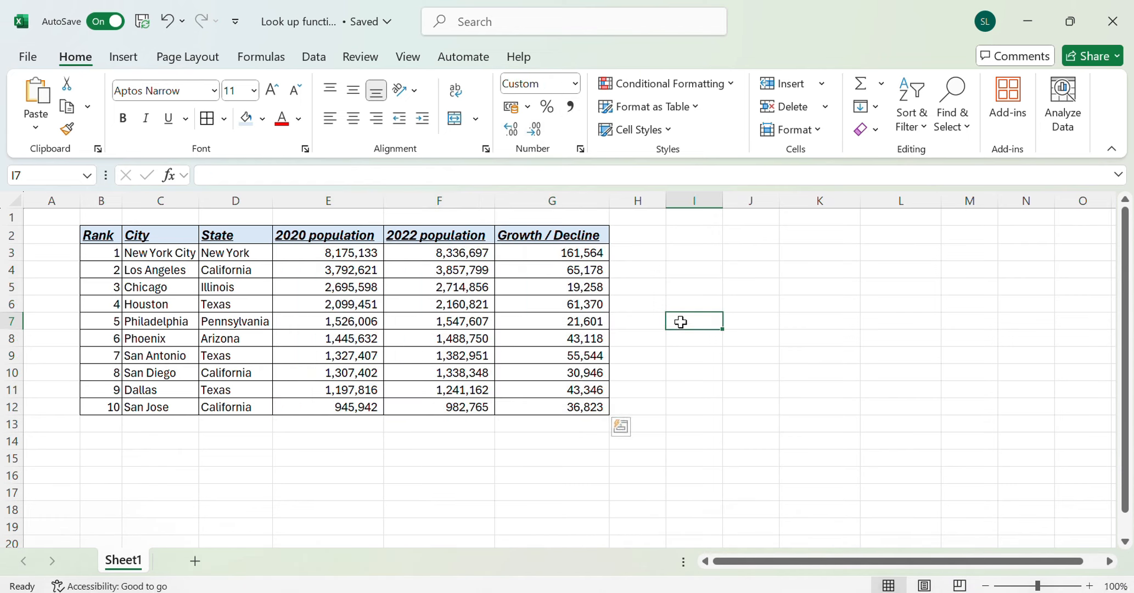
left_click_drag(343, 258, 545, 409)
left_click(551, 338)
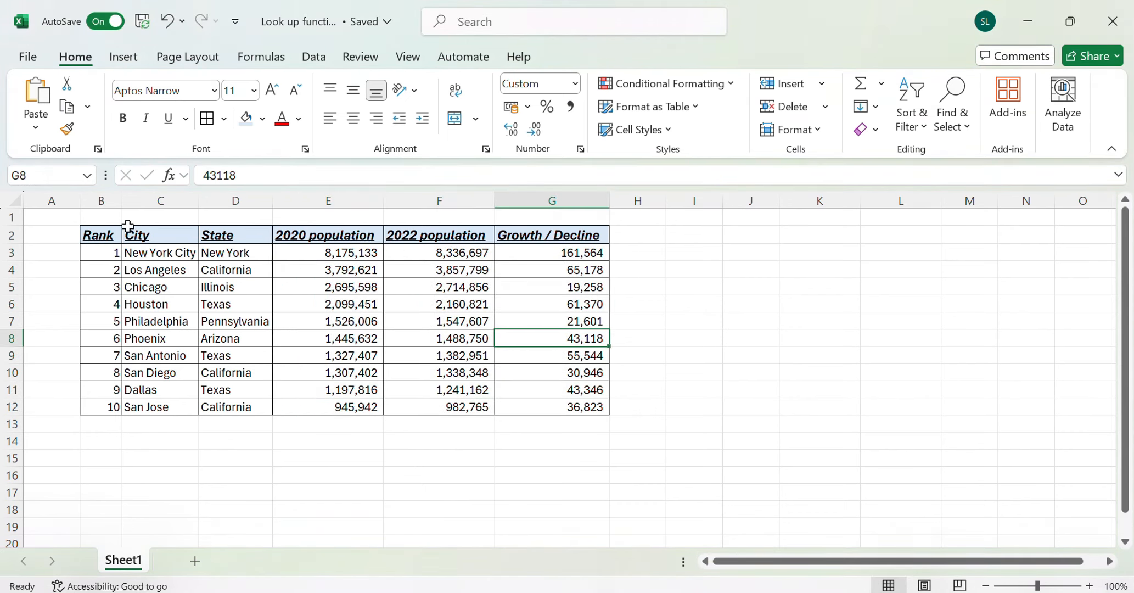
left_click_drag(117, 239, 551, 239)
left_click(551, 238)
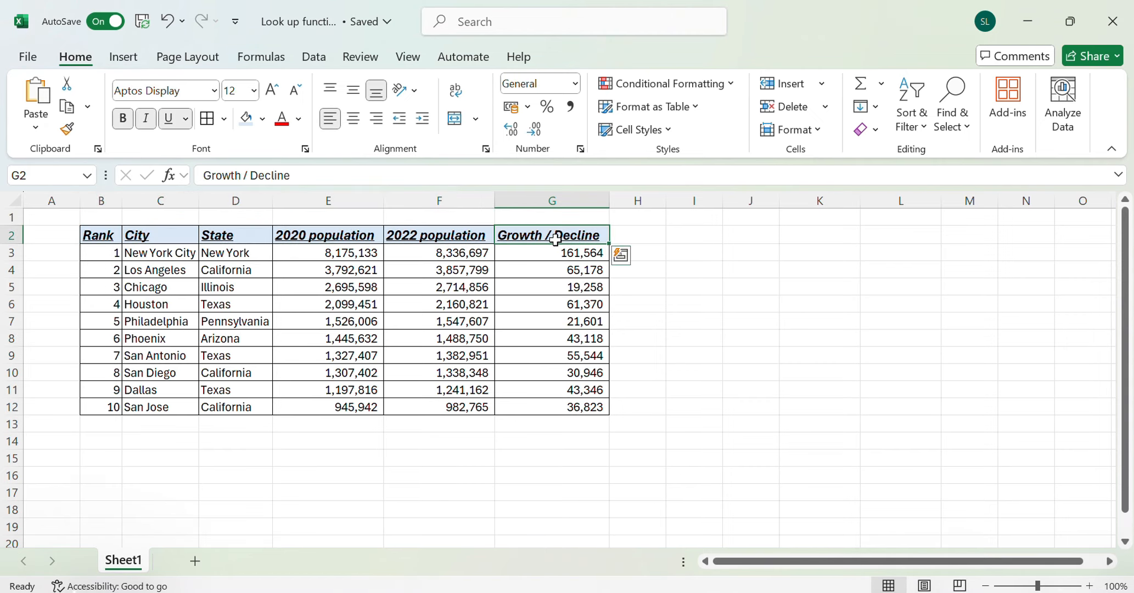
Narrow columns E, F and G to roughly the width of their figures
left_click_drag(383, 200, 338, 200)
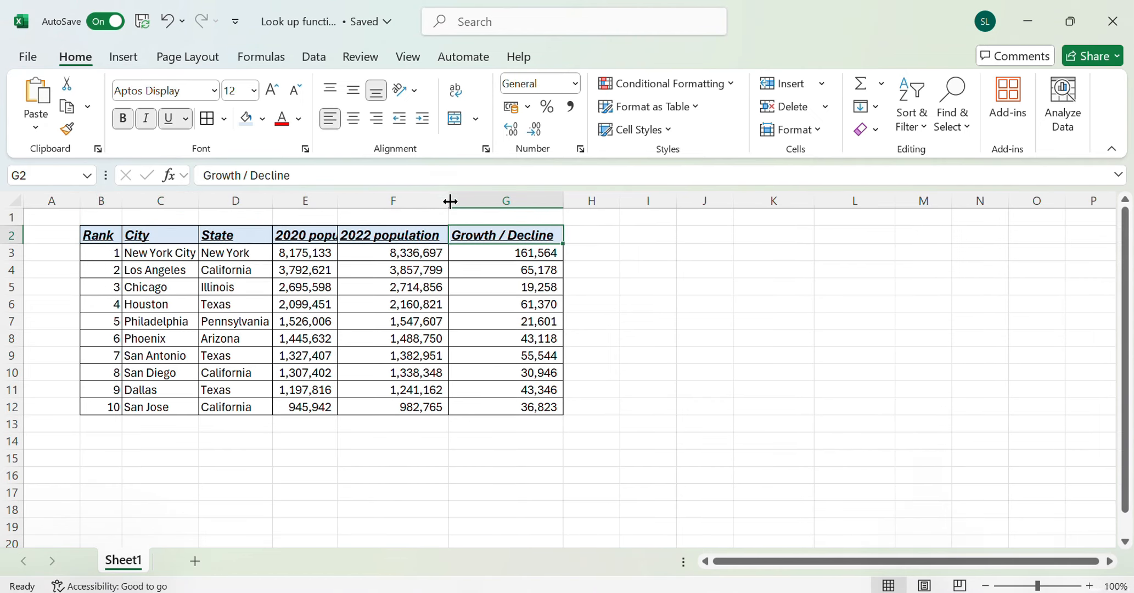
left_click_drag(448, 200, 420, 204)
left_click_drag(534, 201, 490, 206)
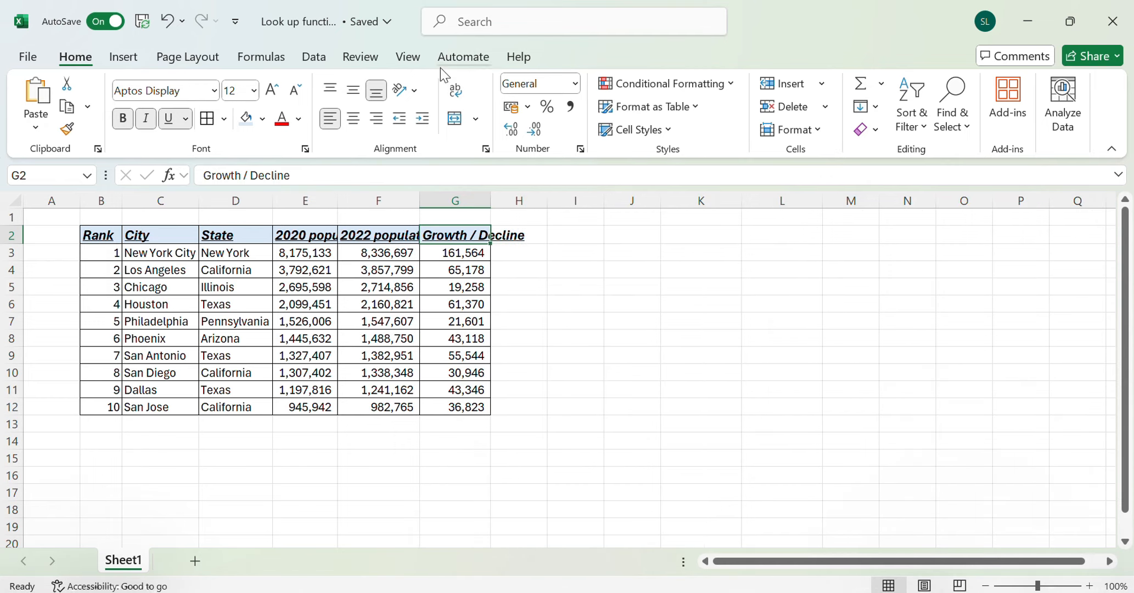
Wrap the text of the headers in G2, F2 and E2, and widen column E slightly so "population" fits on one line
left_click(464, 95)
key("Left")
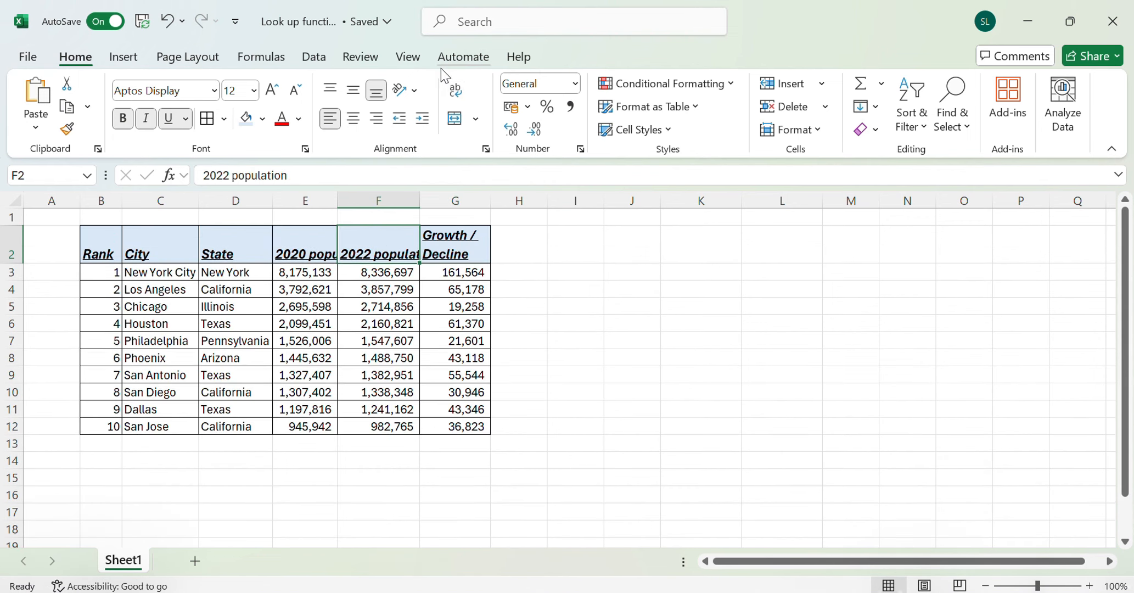
left_click(455, 96)
left_click(299, 250)
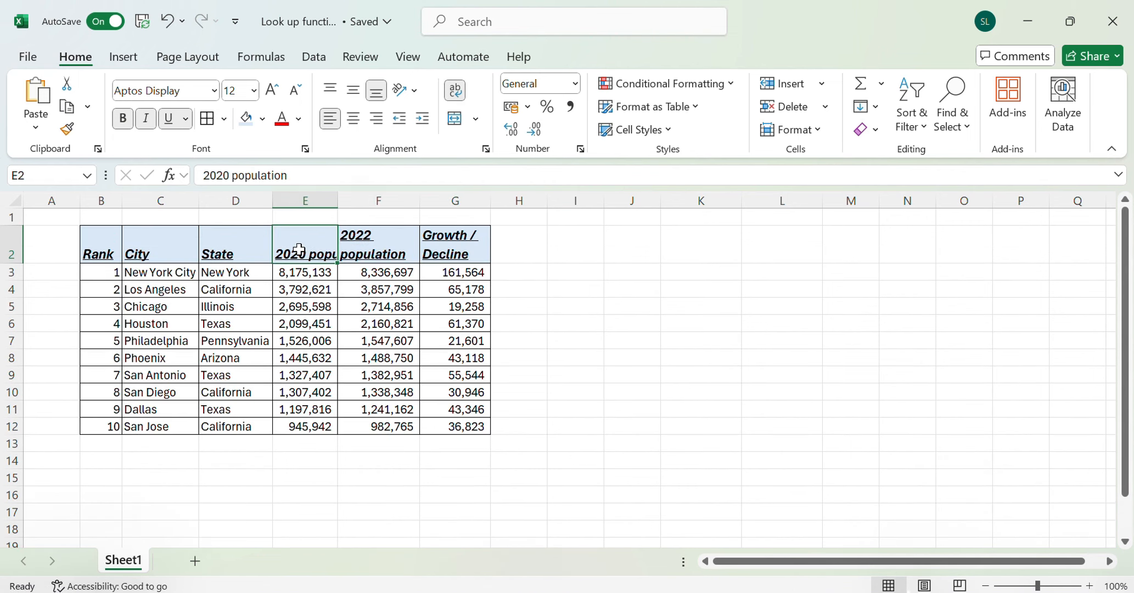
left_click(455, 91)
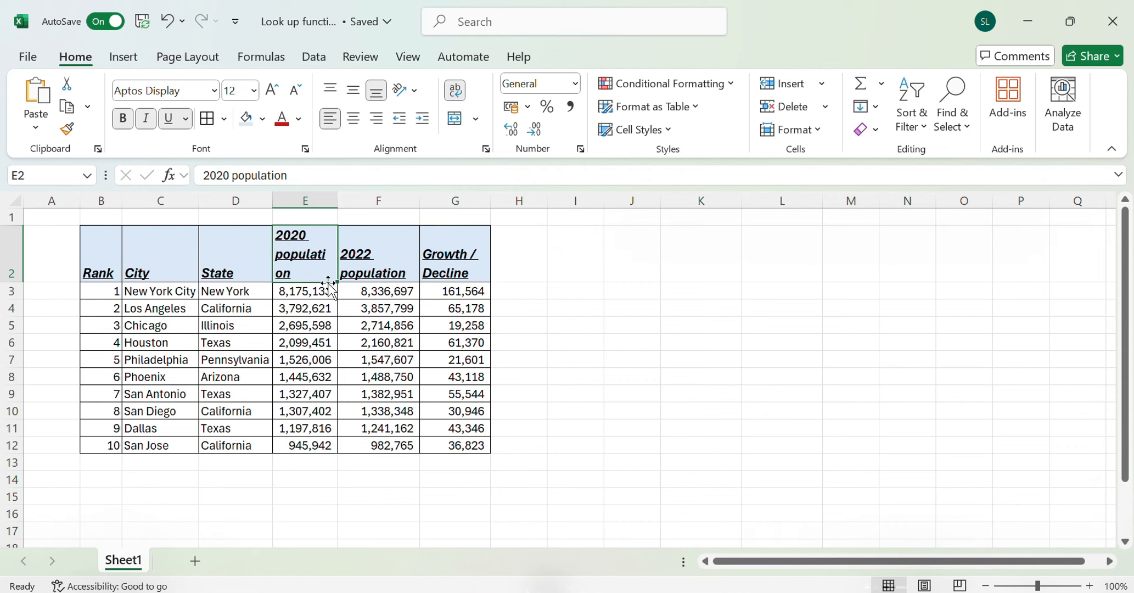
left_click_drag(337, 201, 349, 200)
Center the header row B2:G2 horizontally and align it to the middle vertically
left_click(448, 277)
left_click_drag(99, 269, 460, 269)
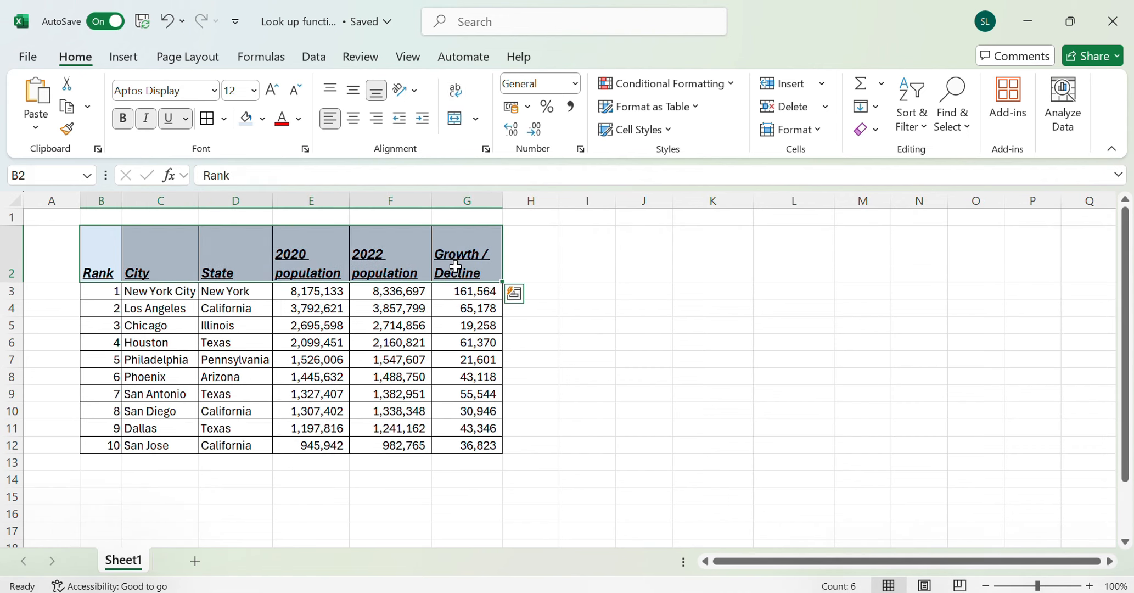
left_click(354, 119)
left_click(353, 89)
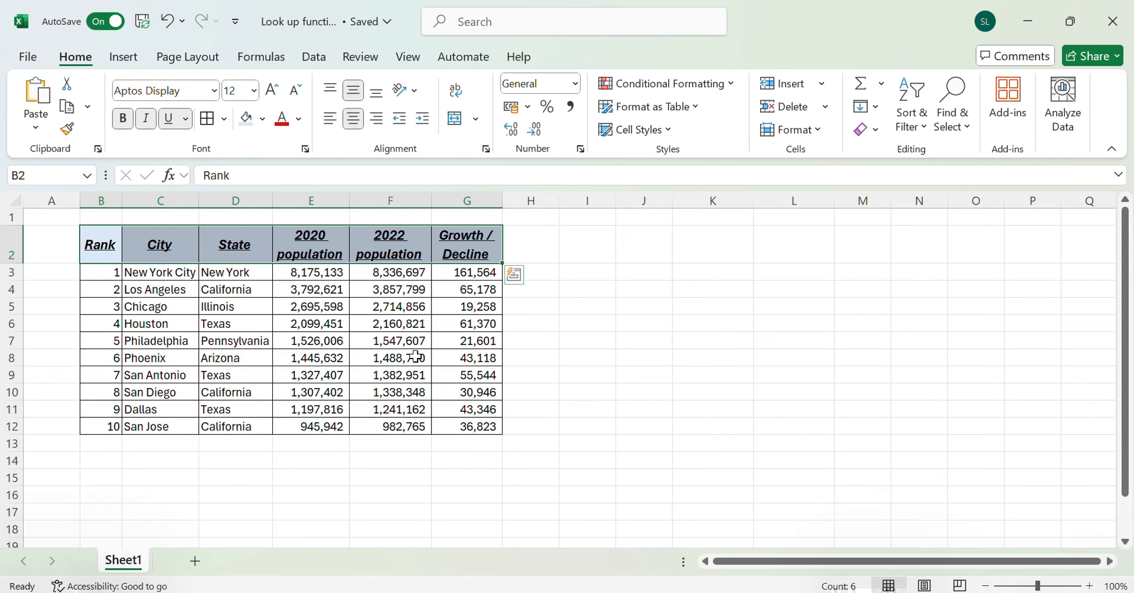
left_click(416, 357)
left_click_drag(100, 246, 453, 432)
left_click_drag(453, 433, 456, 475)
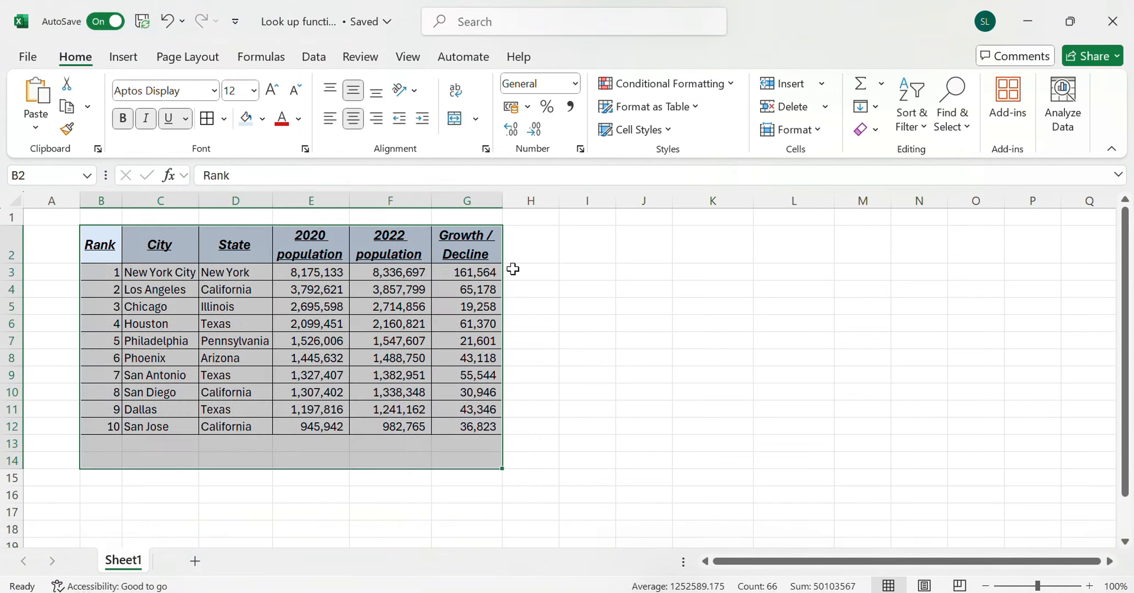
left_click(519, 286)
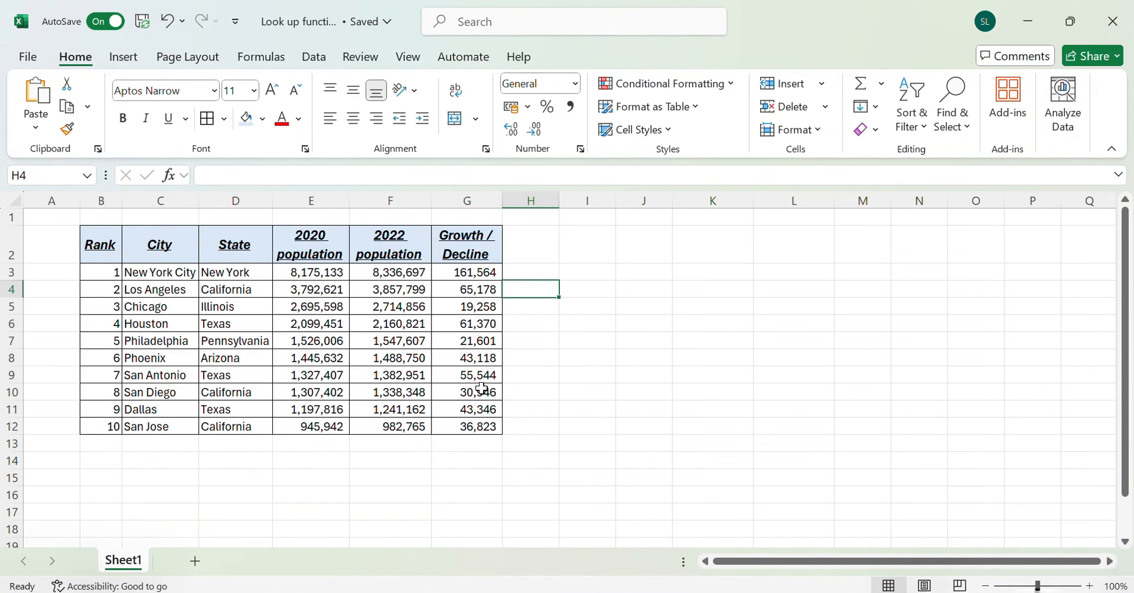
Enter a COUNT formula for the 2020 population figures E3:E12 in cell E14
left_click(329, 457)
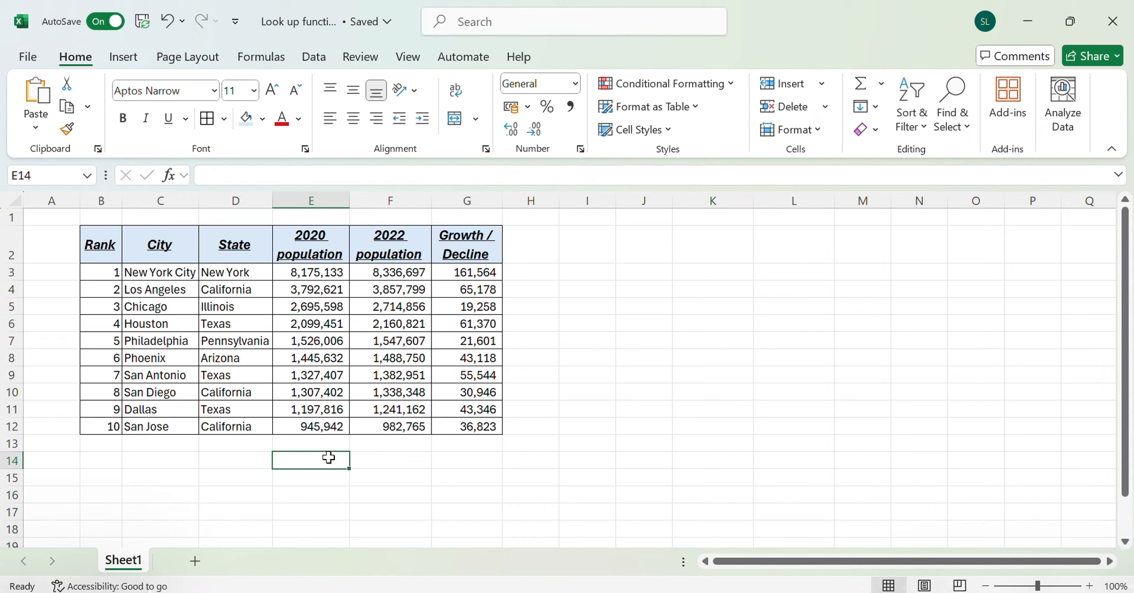
type("=coun")
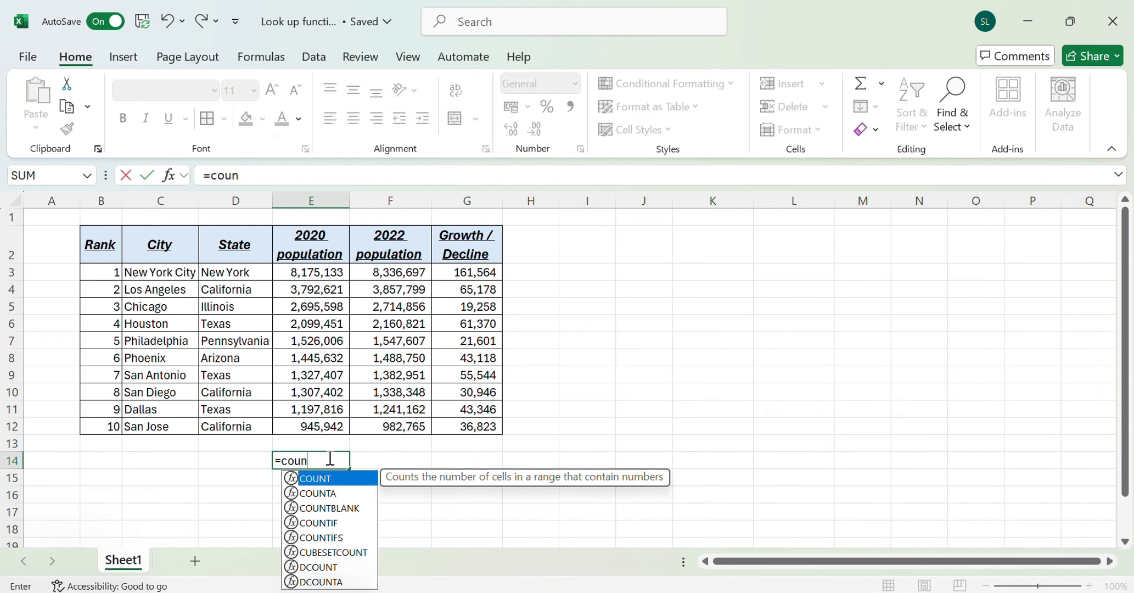
type("t")
key("Tab")
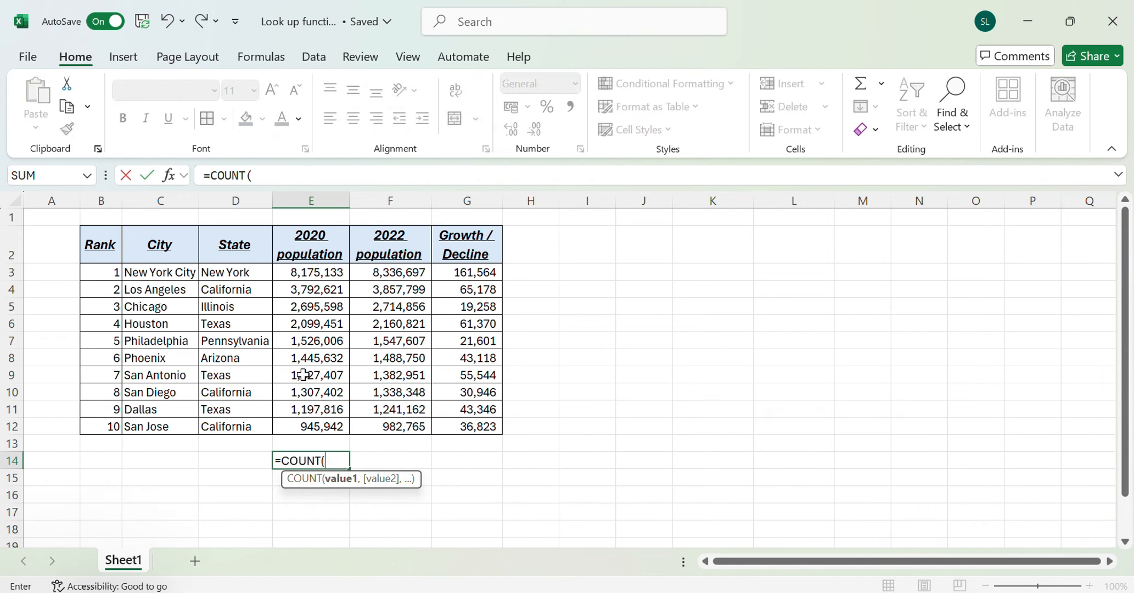
left_click_drag(310, 267, 297, 422)
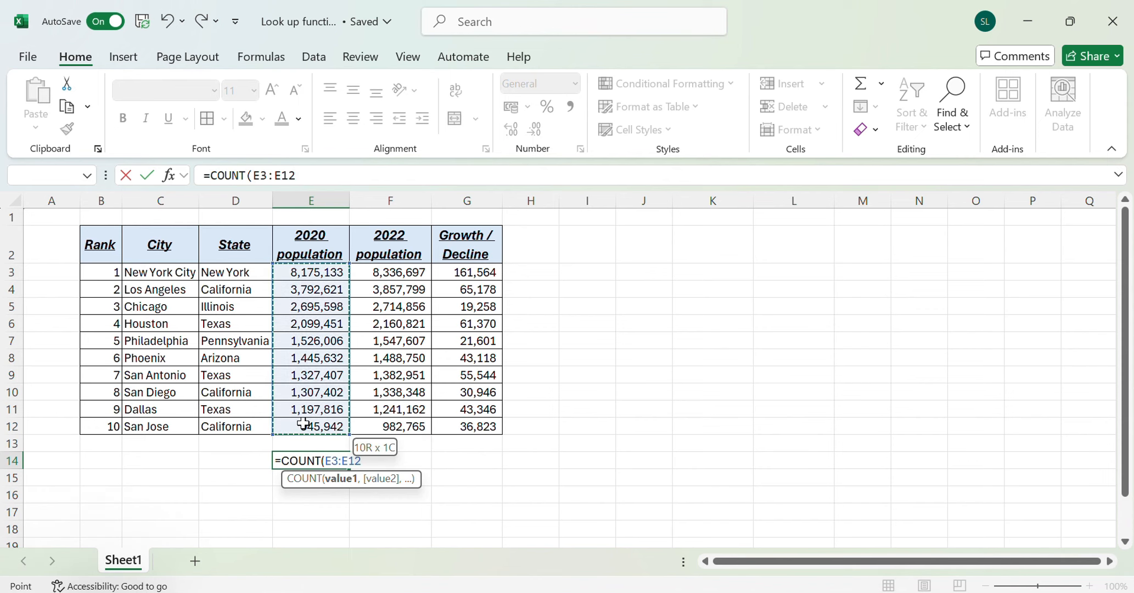
key("ctrl+Return")
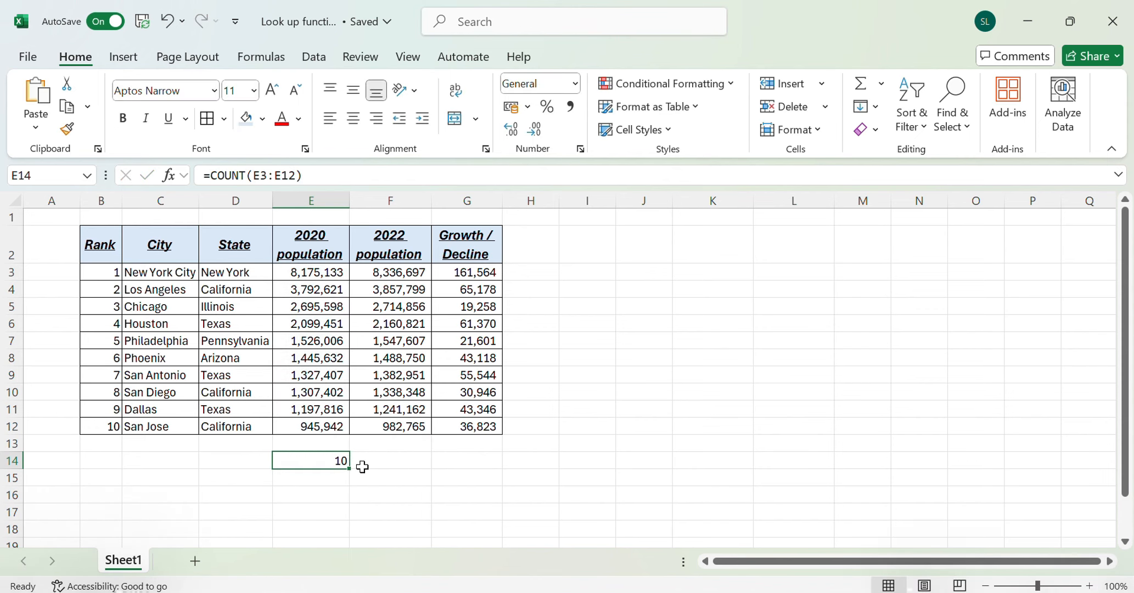
Label the formula in row 14 by entering "Count" in D14
left_click(250, 458)
type("Count")
key("Return")
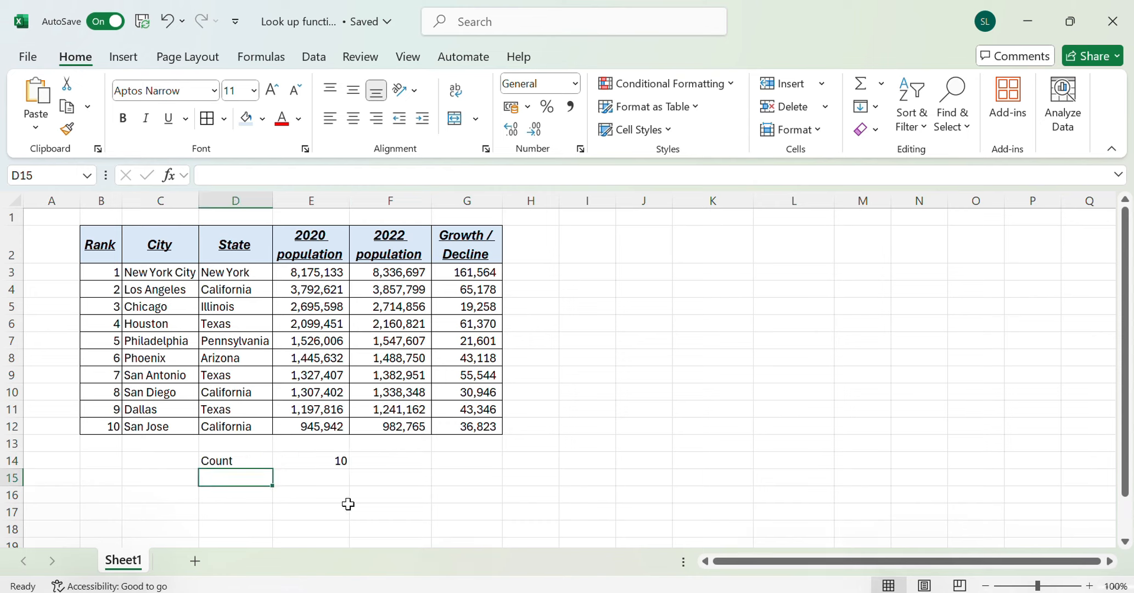
Join the city and state of row 3 in I3 with =CONCATENATE(C3,D3), and fit column I to its text
left_click(576, 275)
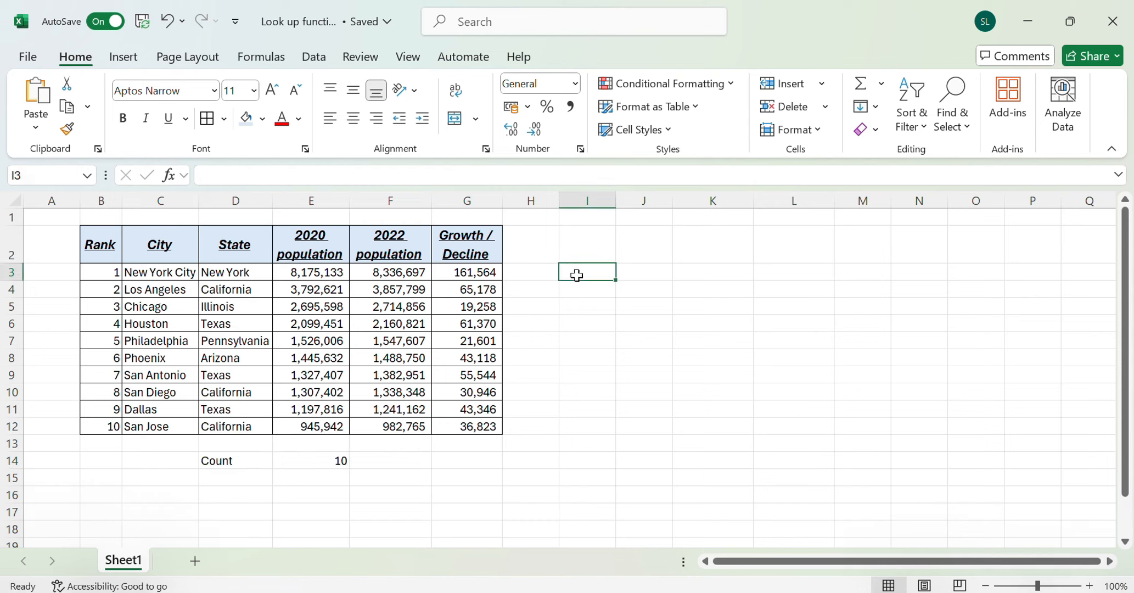
type("=co")
key("Tab")
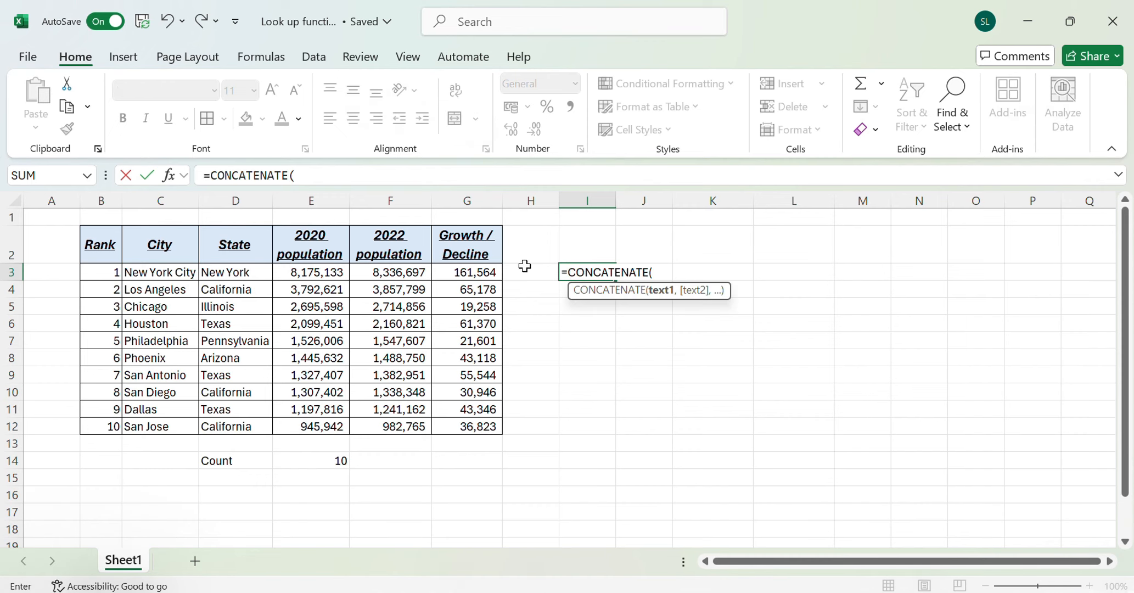
left_click(179, 279)
type(",")
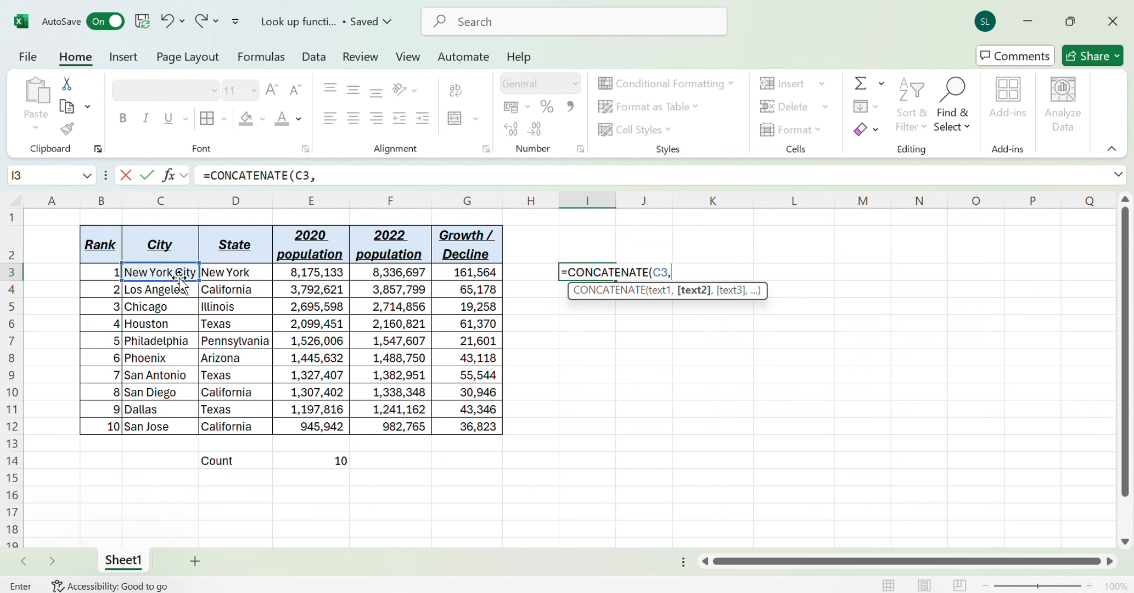
left_click(248, 273)
key("Return")
key("Up")
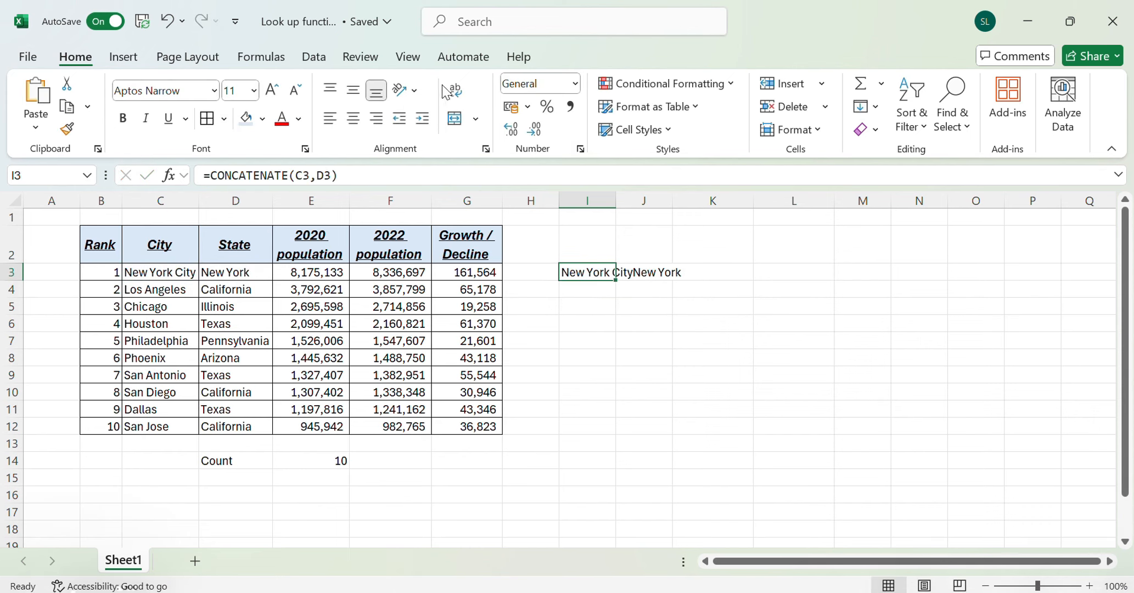
double_click(615, 197)
left_click(695, 387)
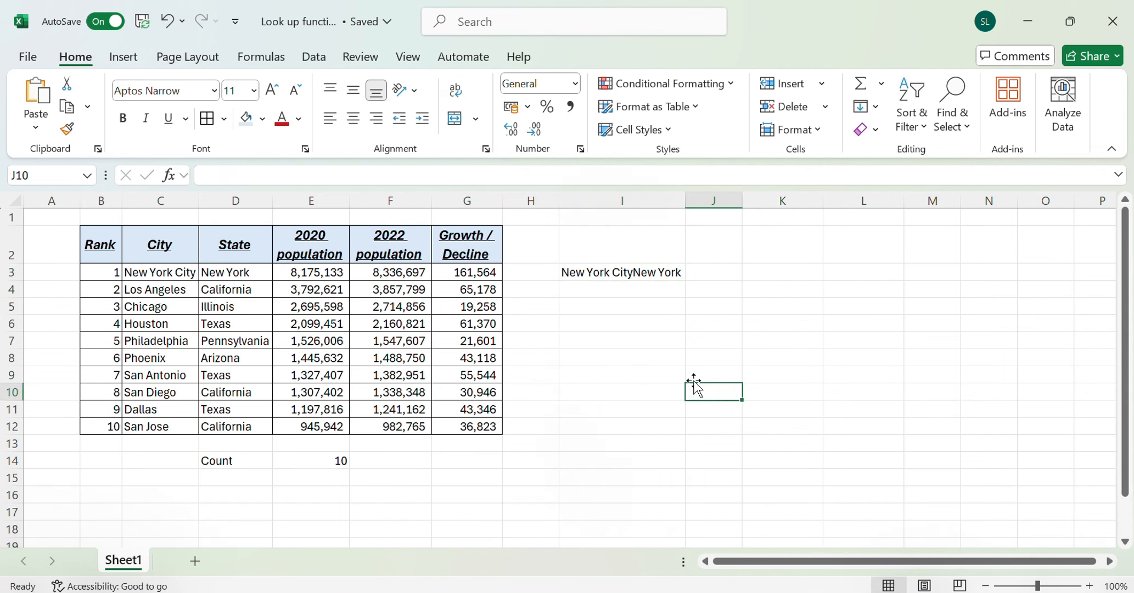
left_click(638, 273)
double_click(631, 273)
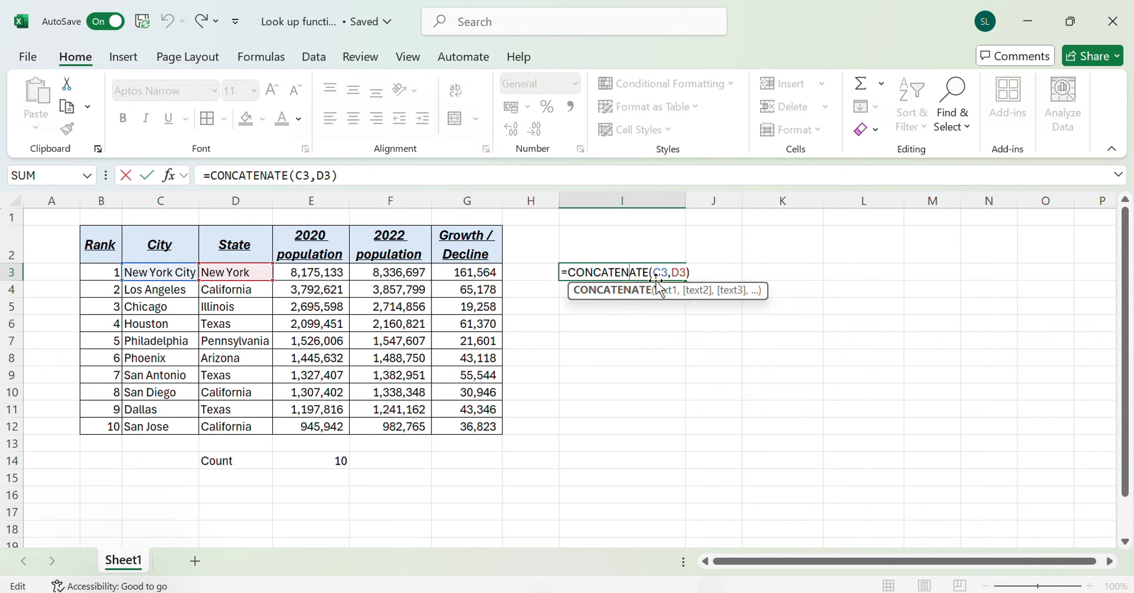
left_click(690, 346)
left_click(663, 271)
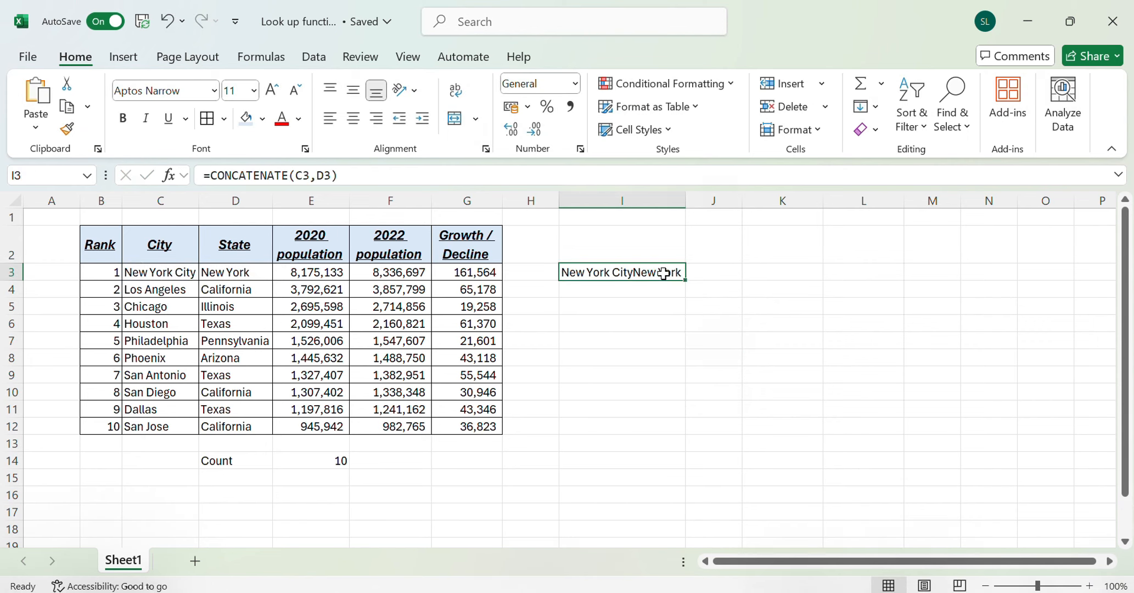
double_click(664, 273)
left_click(652, 352)
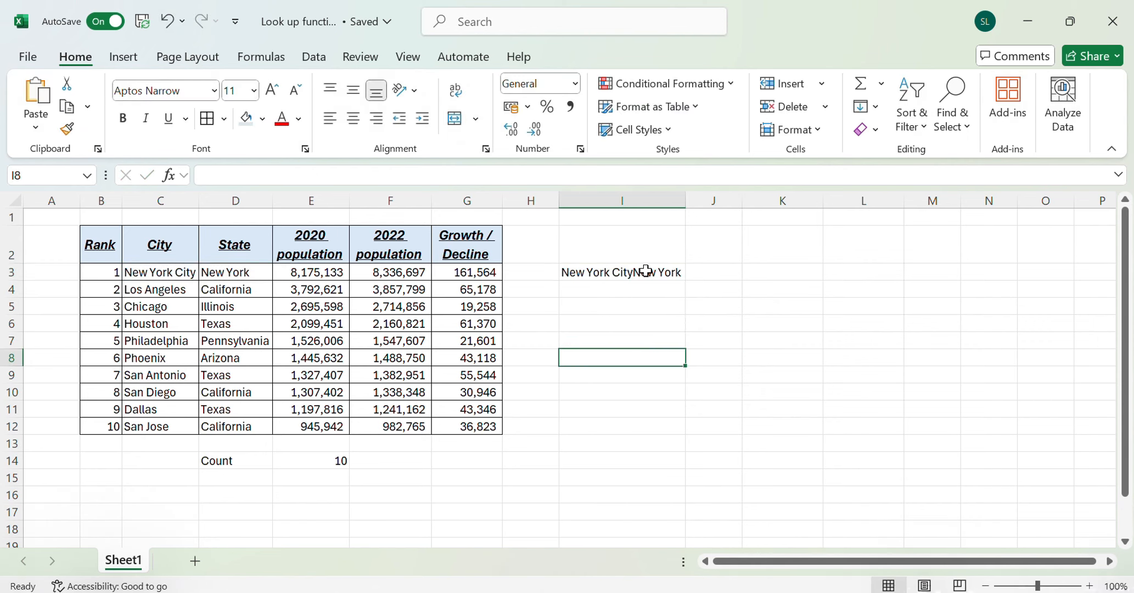
Add a space between city and state by changing the formula in I3 to =CONCATENATE(C3," ",D3)
double_click(648, 273)
left_click(672, 273)
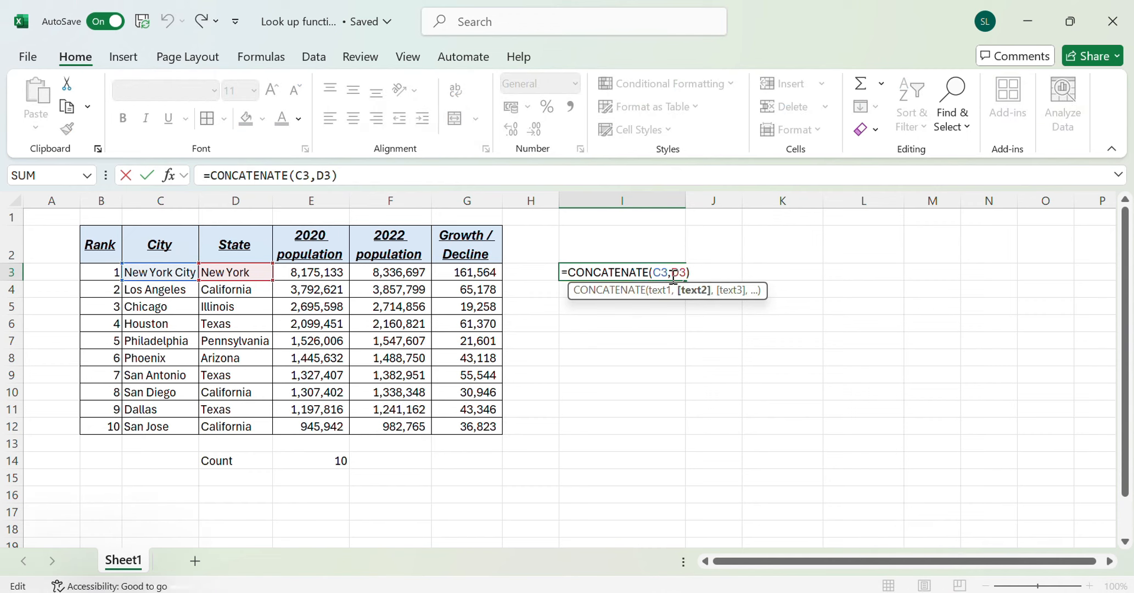
type(",")
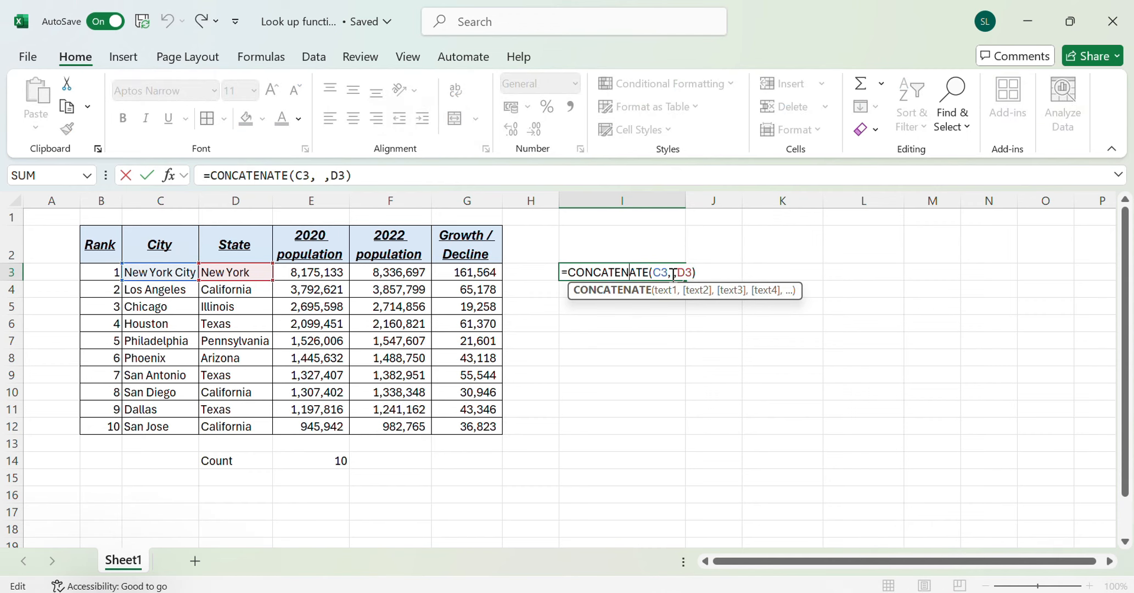
left_click(674, 273)
type("\" ")
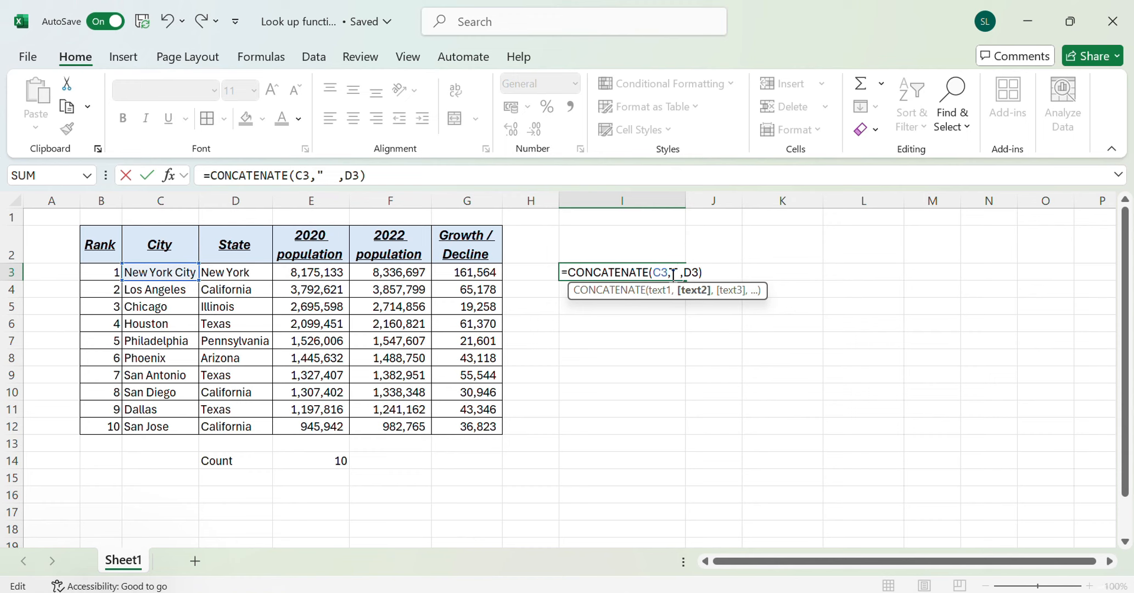
type("\"")
key("Return")
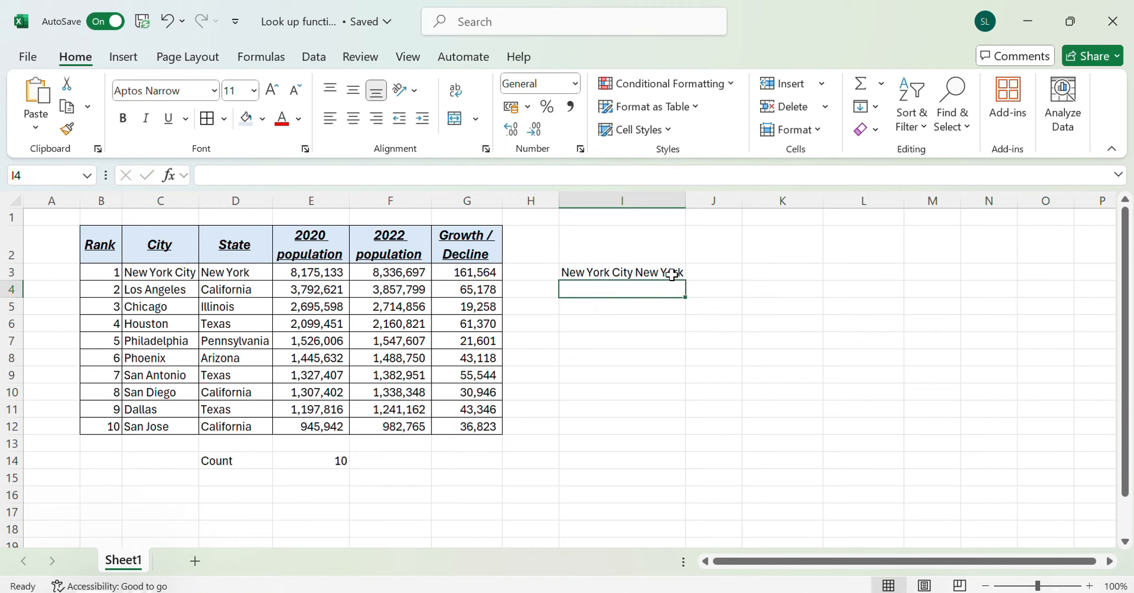
double_click(634, 273)
left_click(650, 322)
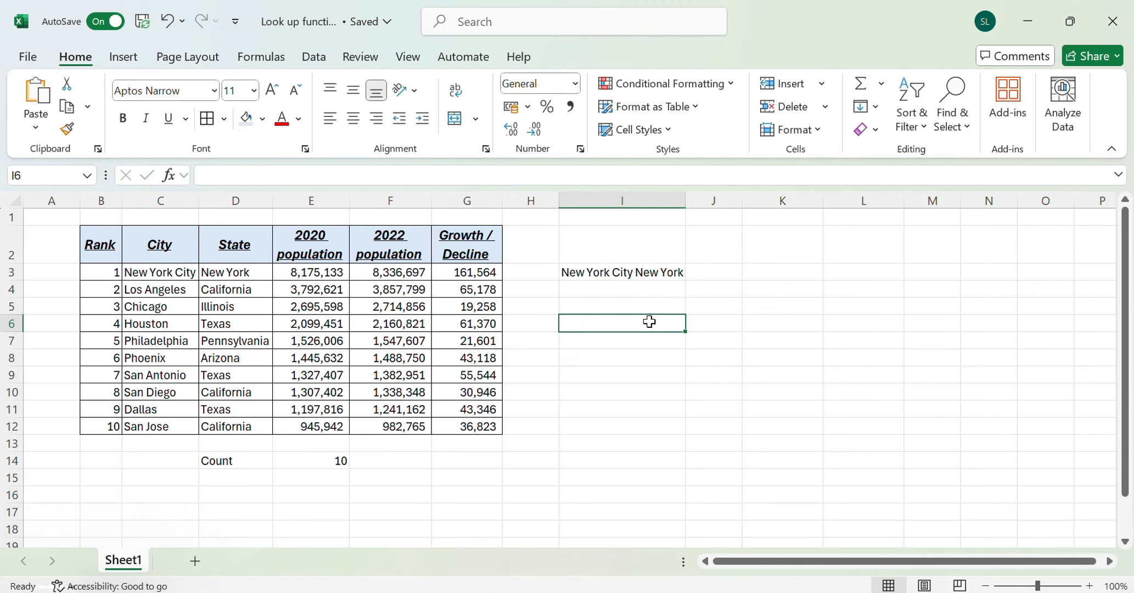
Copy the CONCATENATE formula from I3 down to I4:I12 for the remaining cities
key("Down")
key("Down")
key("Up")
key("Up")
key("Up")
key("Up")
key("Up")
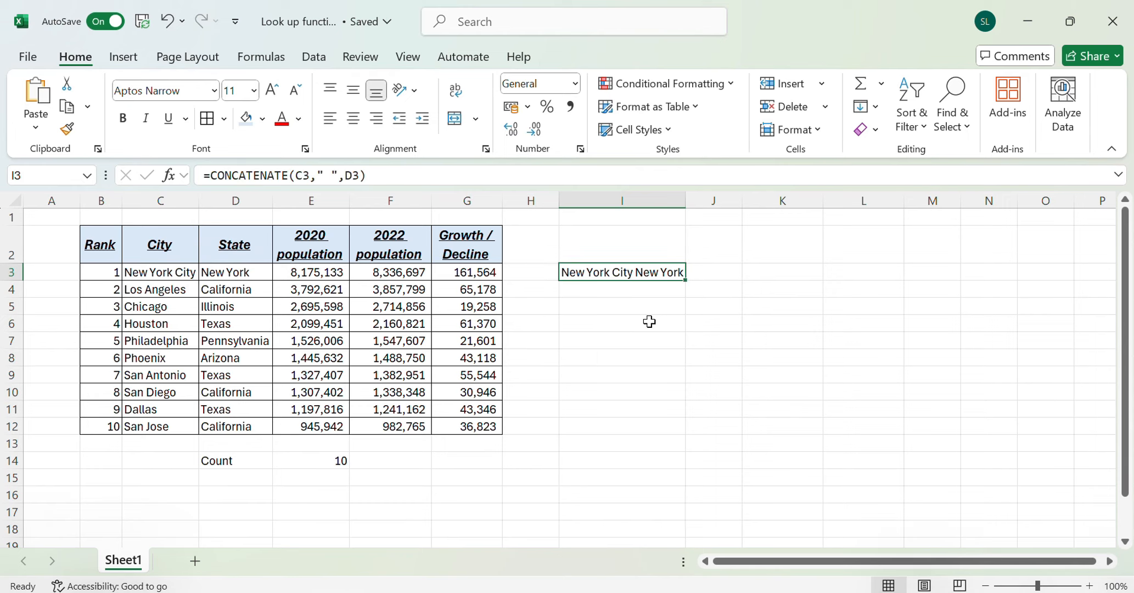
key("ctrl+c")
key("Down")
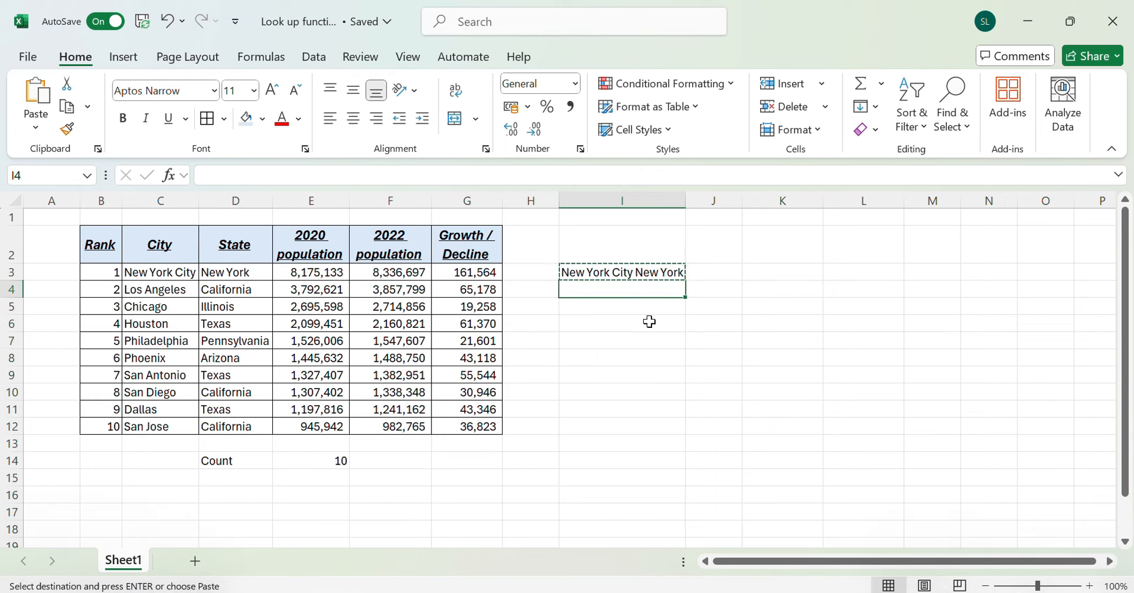
key("shift+Down")
key("shift+Down")
key("shift+Down")
key("shift+Down")
key("shift+Down")
key("shift+Down")
key("shift+Down")
key("shift+Down")
key("ctrl+v")
left_click(650, 321)
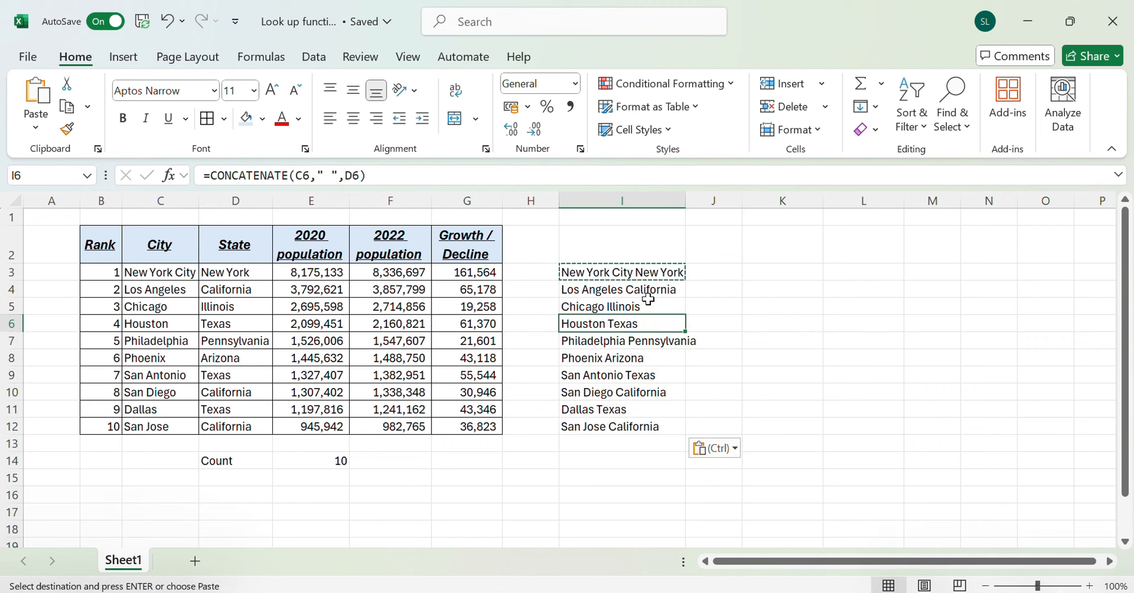
key("Escape")
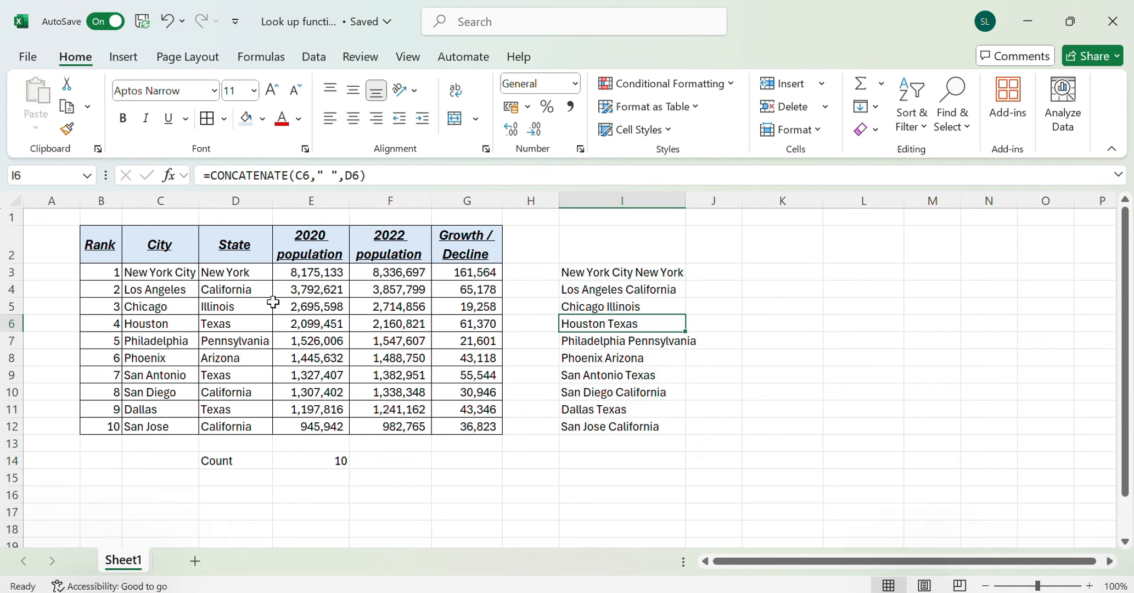
Add a comma before the space between city and state by changing I3 to =CONCATENATE(C3,", ",D3)
double_click(645, 272)
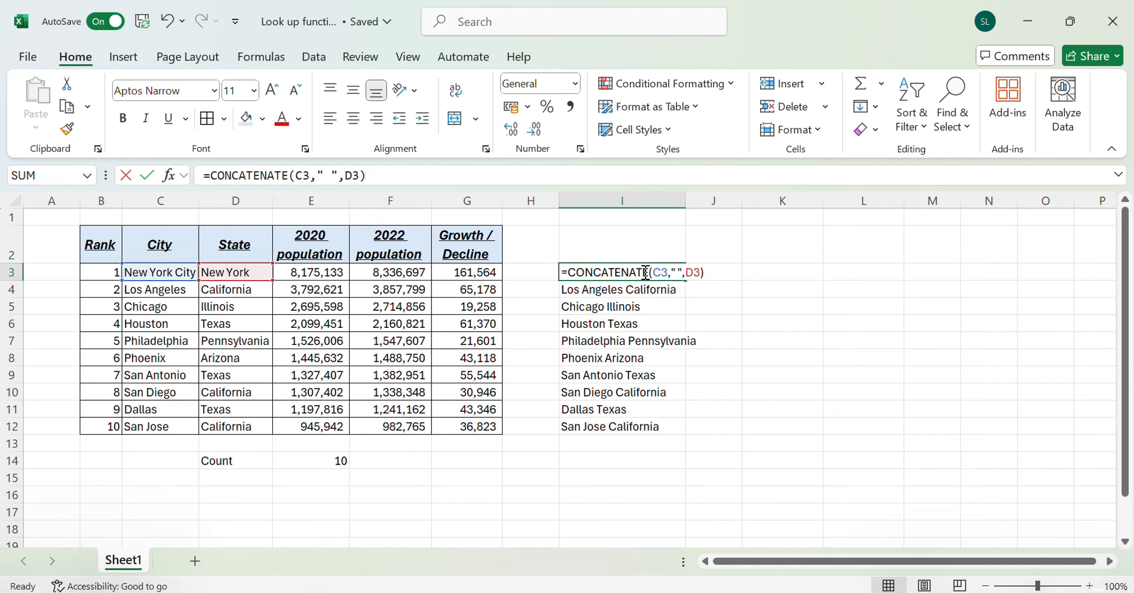
left_click(679, 273)
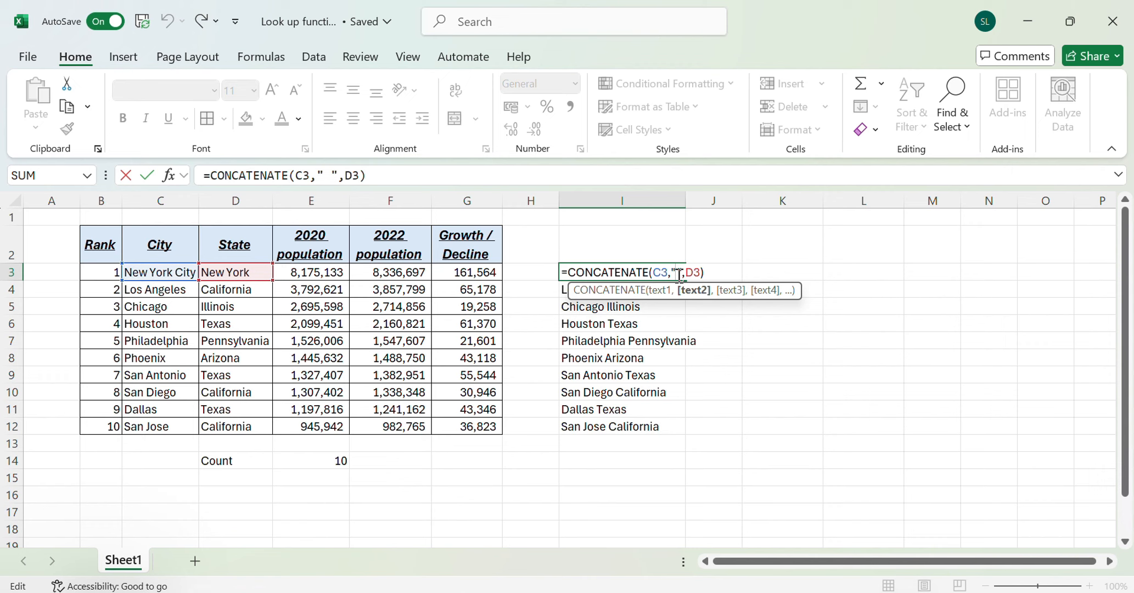
type(",")
key("ctrl+Return")
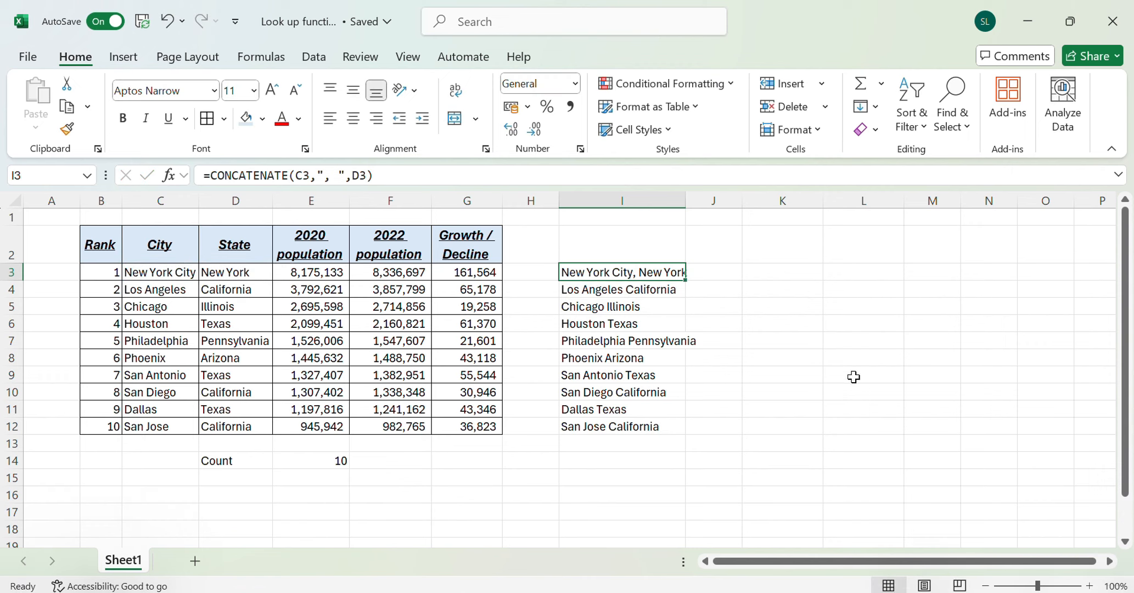
Copy the updated CONCATENATE formula from I3 over I4:I12, and fit column I to its longest text
key("Down")
key("Up")
key("ctrl+c")
key("Down")
key("ctrl+shift+Down")
key("ctrl+v")
key("Down")
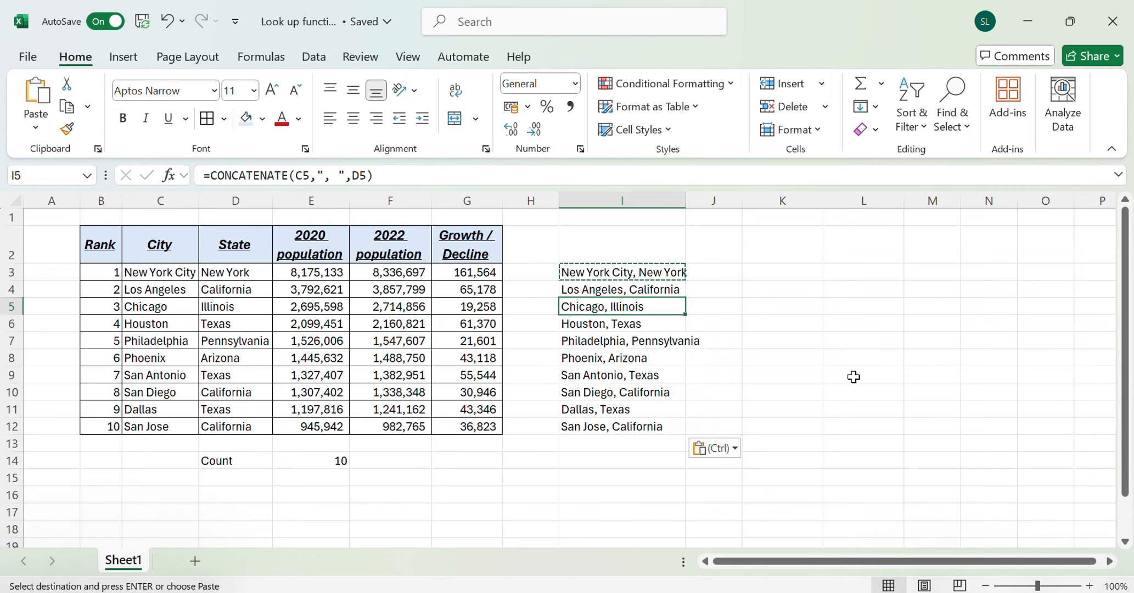
key("Escape")
key("Down")
key("Down")
key("Down")
key("Down")
key("Down")
double_click(685, 201)
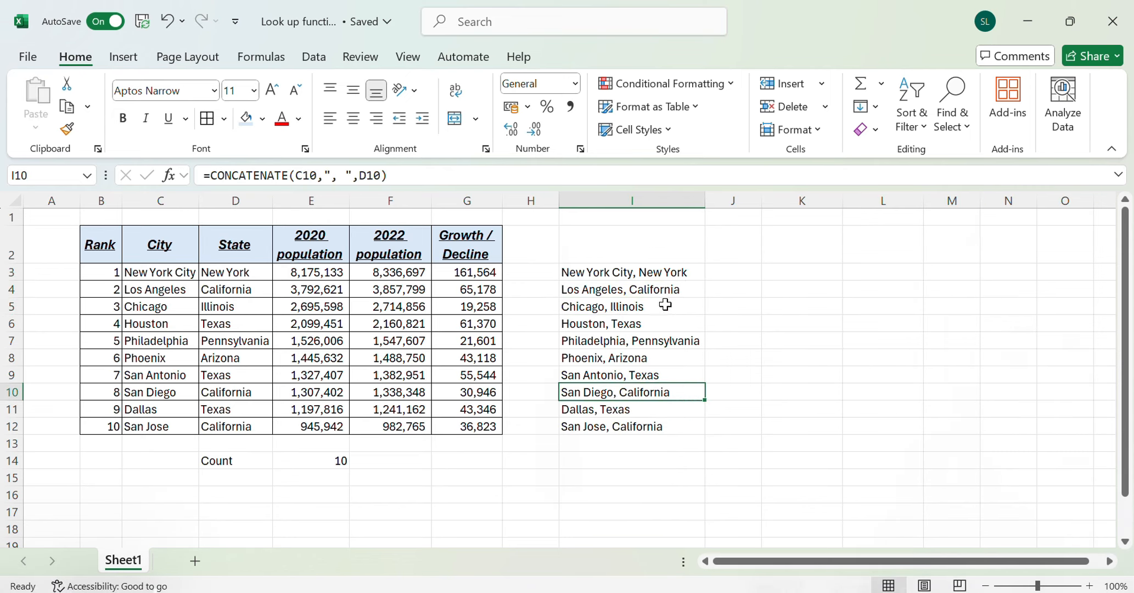
Insert the current date and time below the count by entering =NOW() in E15
left_click(645, 270)
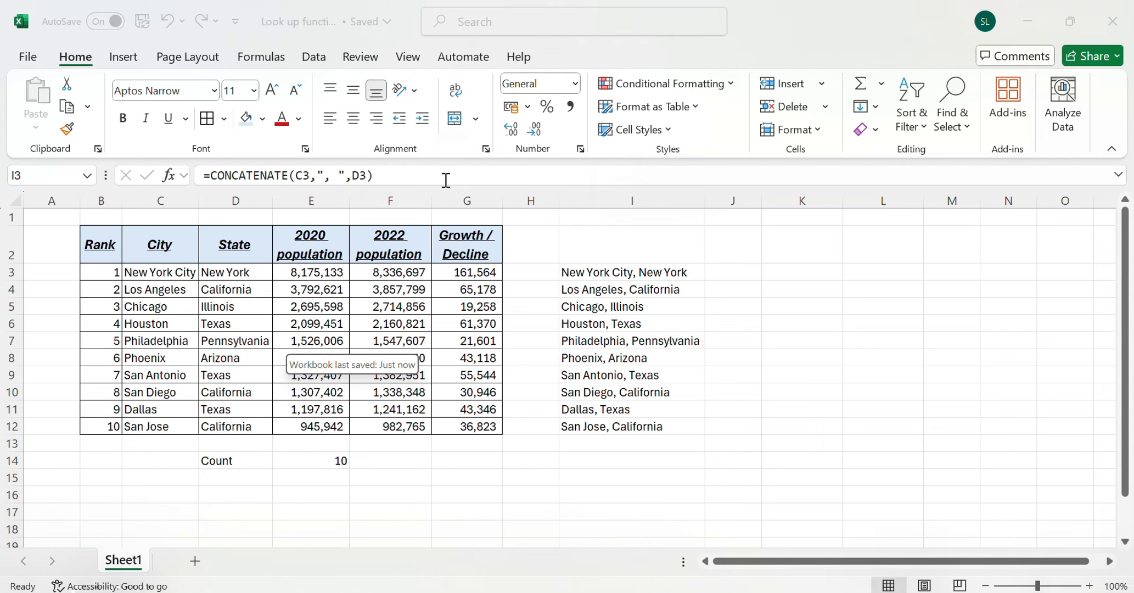
key("Down")
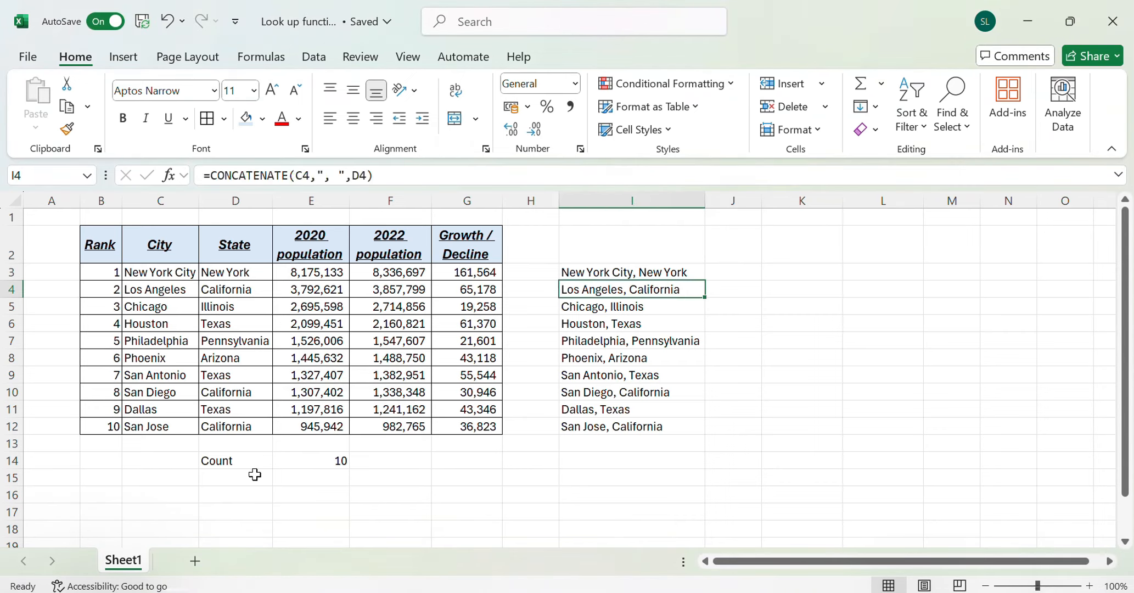
key("Left")
key("ctrl+Left")
key("ctrl+Left")
key("Right")
key("Right")
key("ctrl+Down")
key("ctrl+Down")
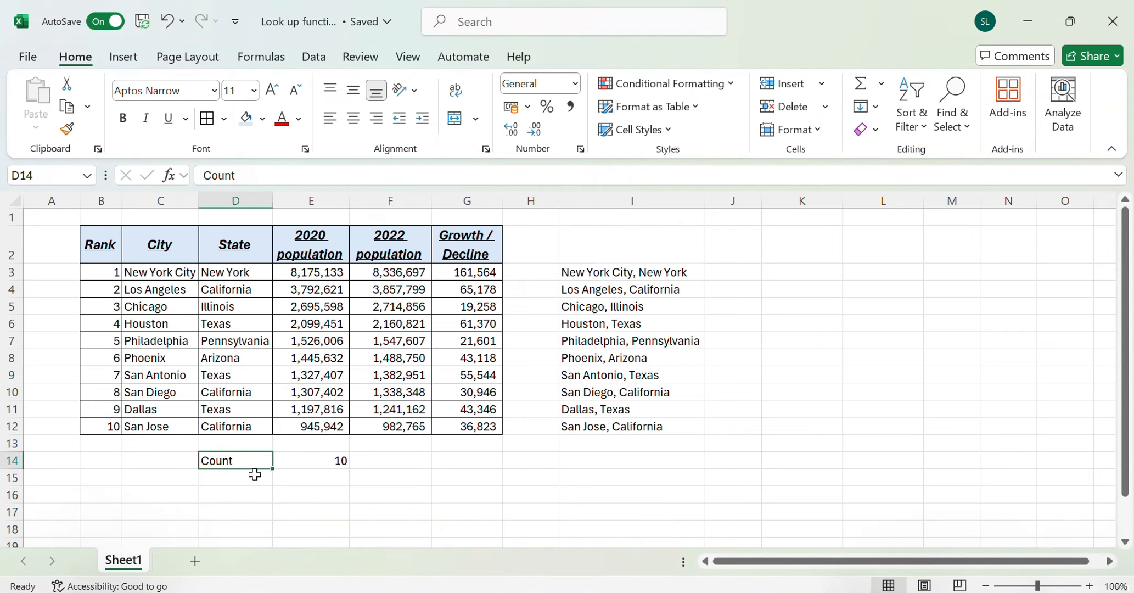
key("Down")
key("Right")
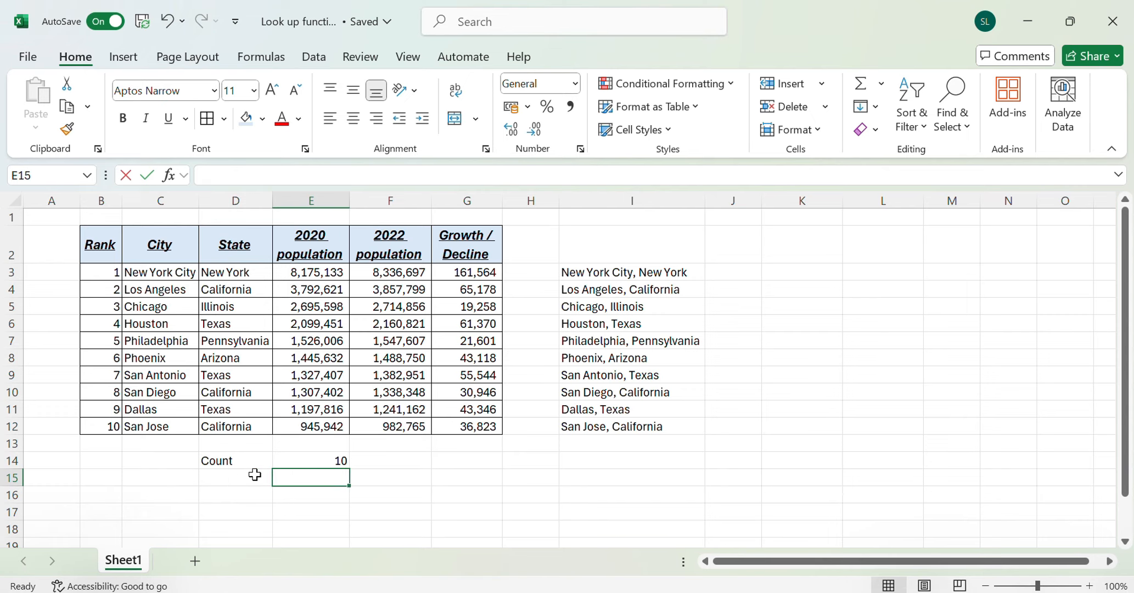
type("=now")
key("Tab")
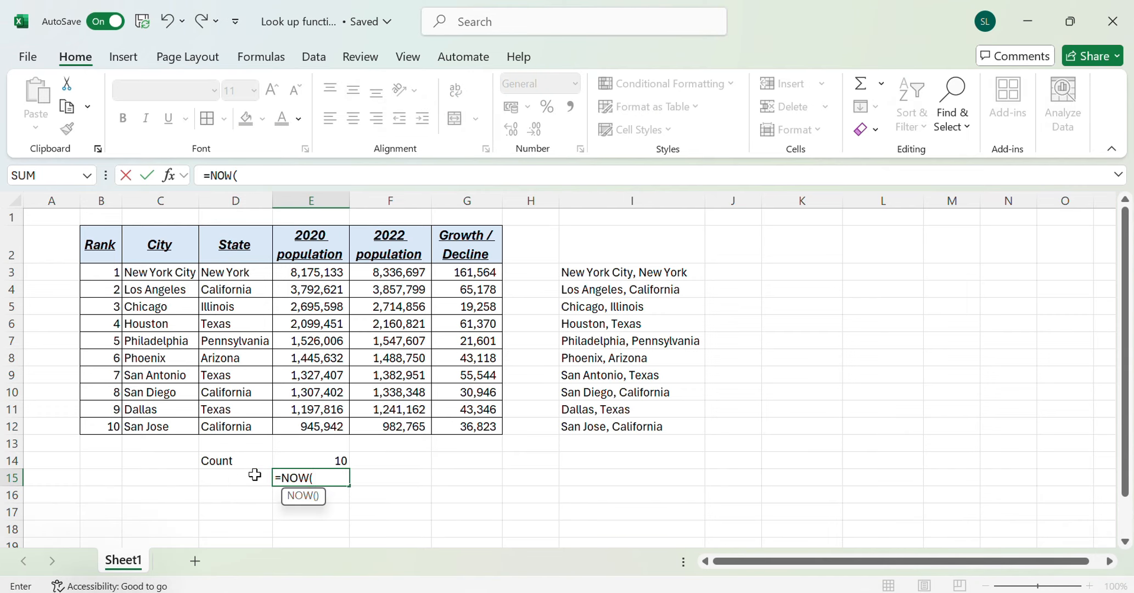
key("Return")
key("Up")
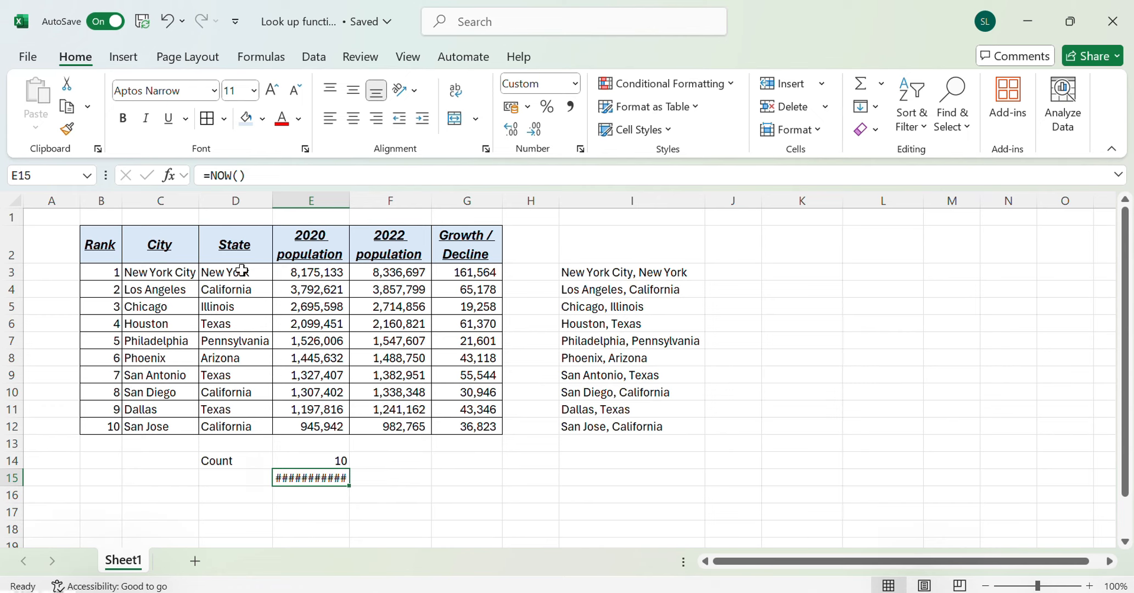
Fit the width of column E to the date and time in E15
double_click(349, 201)
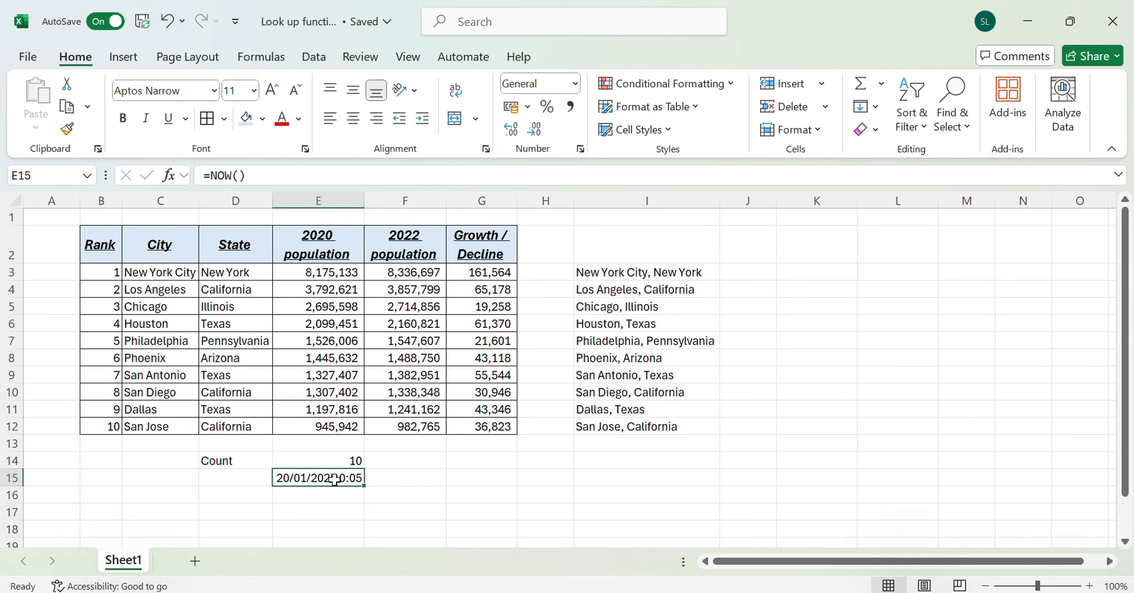
key("Right")
key("Left")
Label the date and time in row 15 by entering "NOW" in D15
left_click(255, 476)
type("NOW")
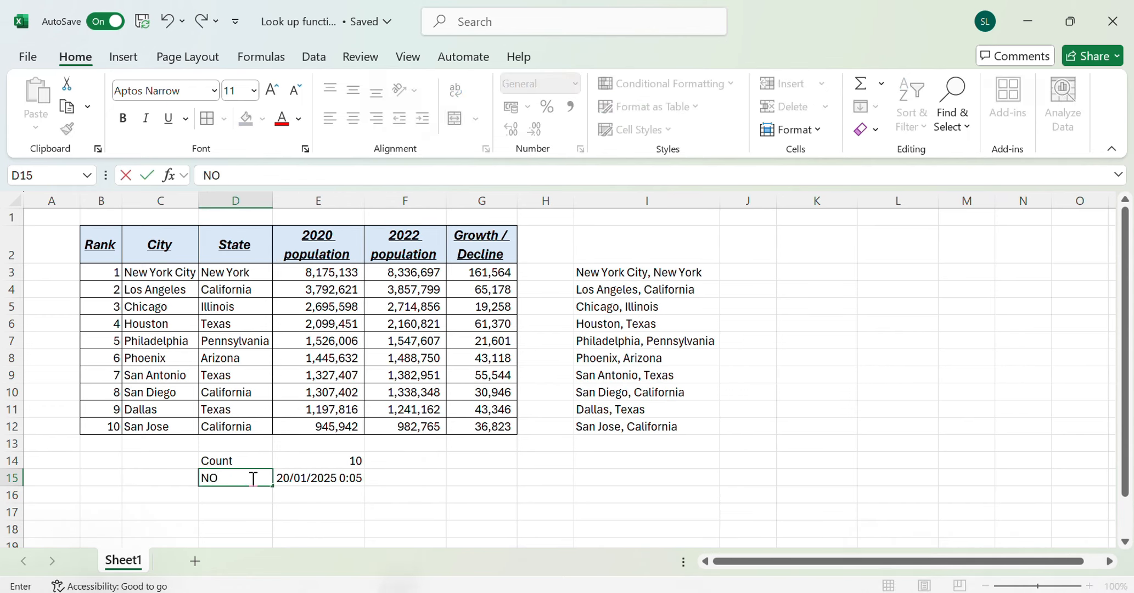
key("Return")
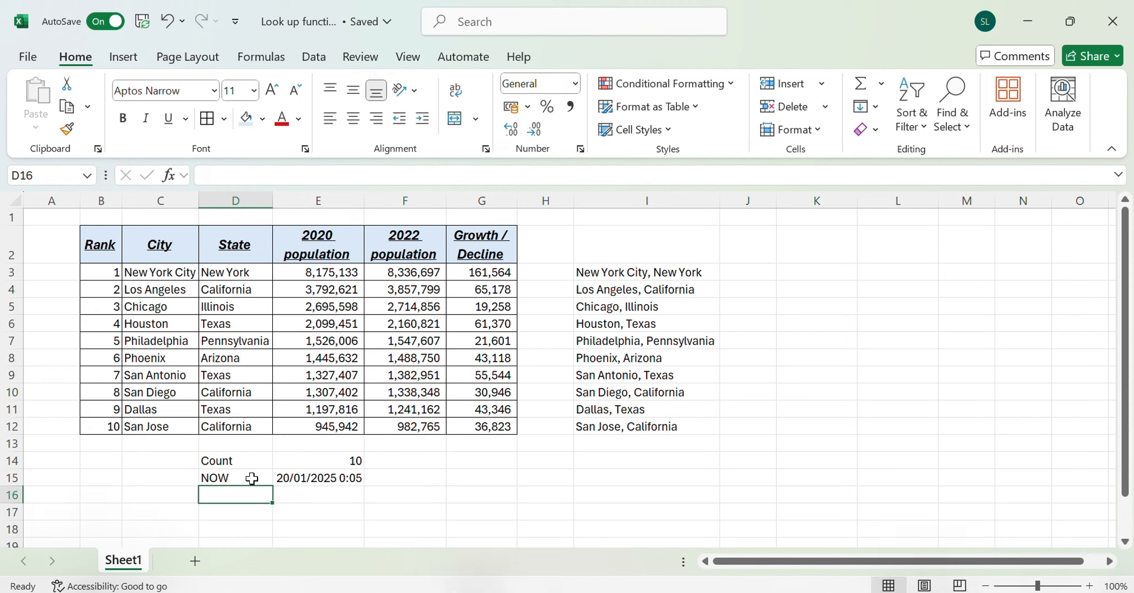
Enter the label "Today" in D16 and the current date with =TODAY() in E16
type("Today")
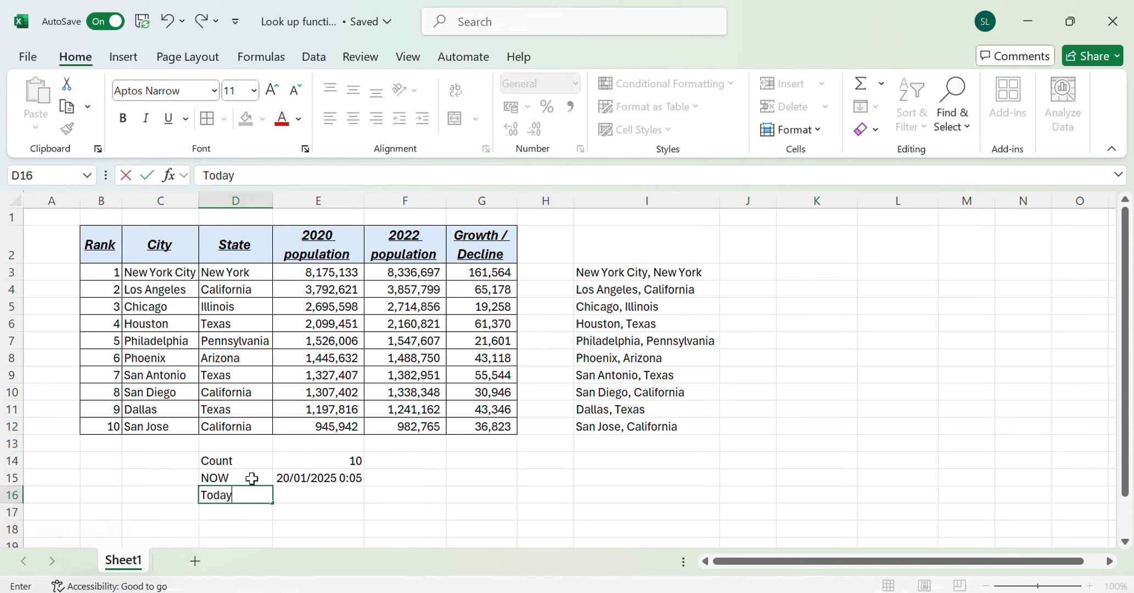
key("Tab")
type("=to")
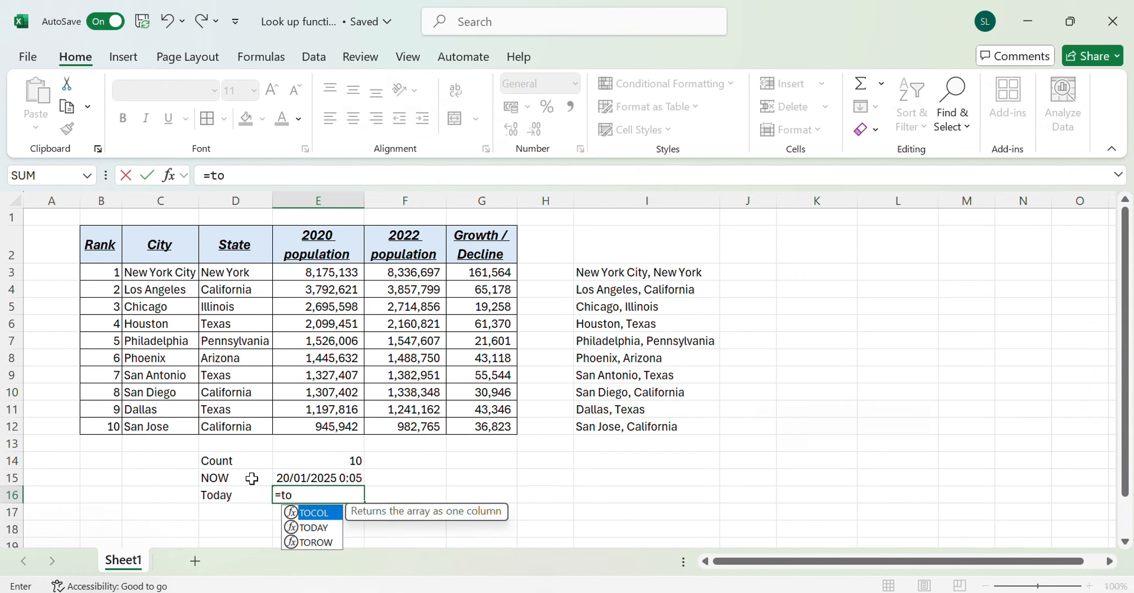
type("day(")
key("Return")
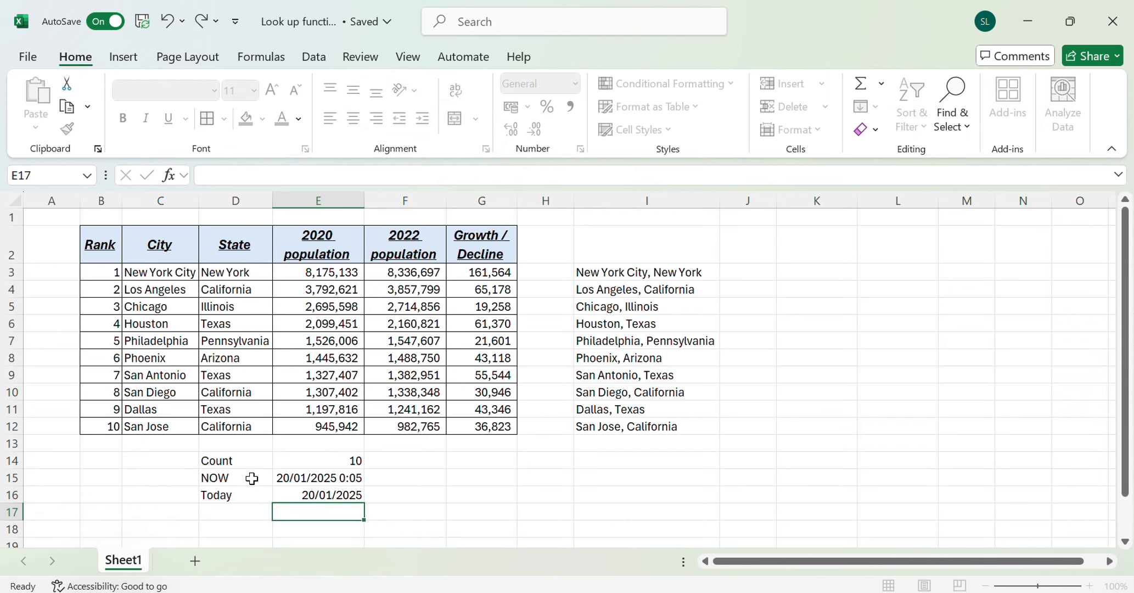
Format the date in E16 with the "14 March 2012" date type
key("Up")
right_click(329, 496)
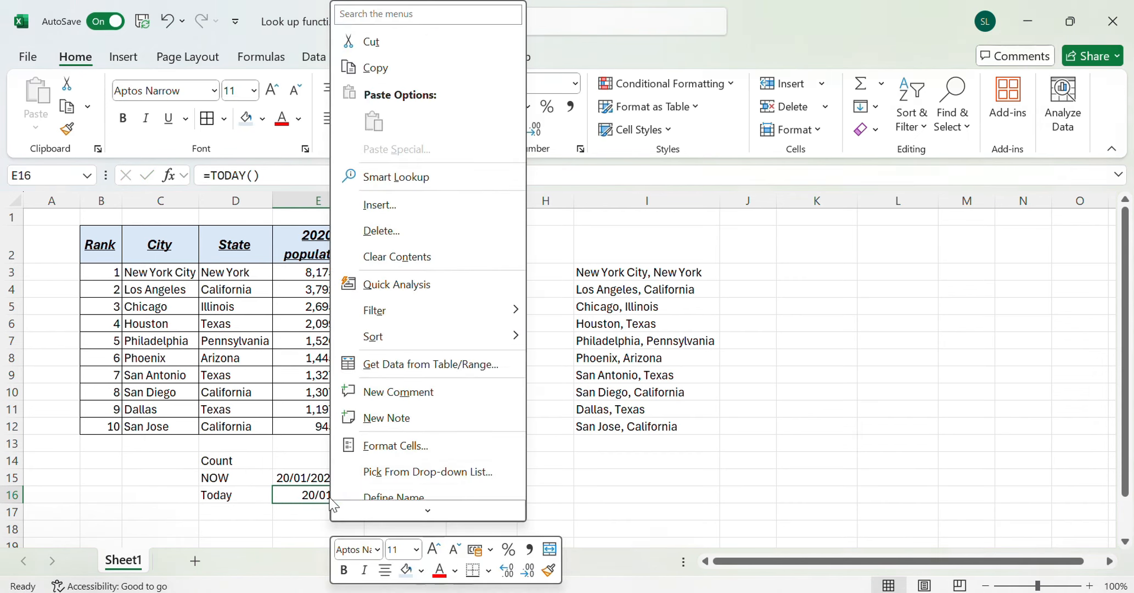
left_click(365, 446)
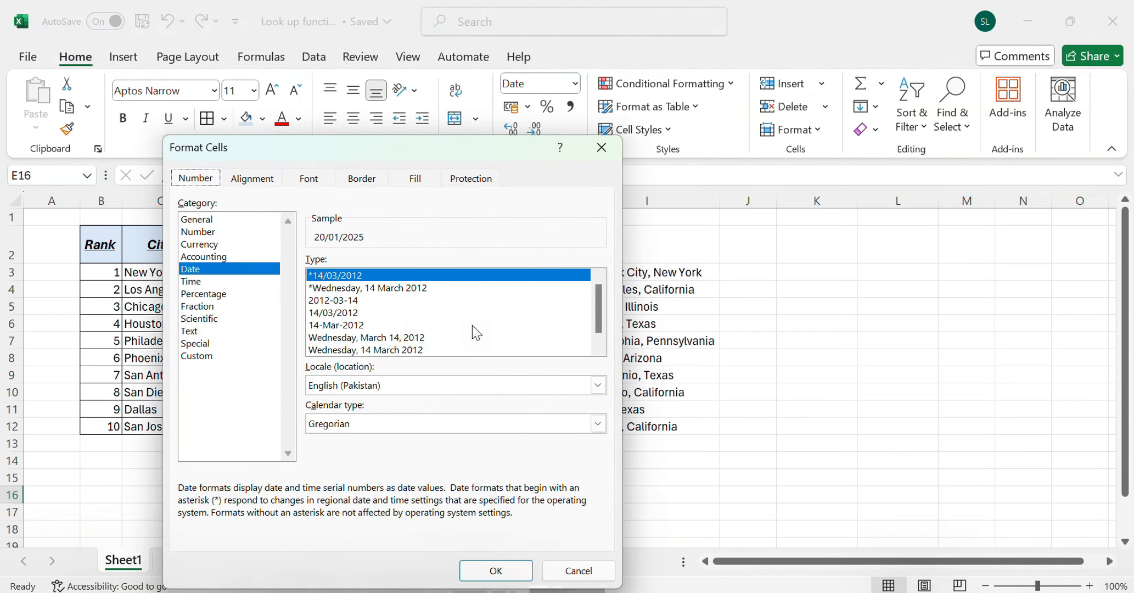
left_click_drag(598, 321, 598, 333)
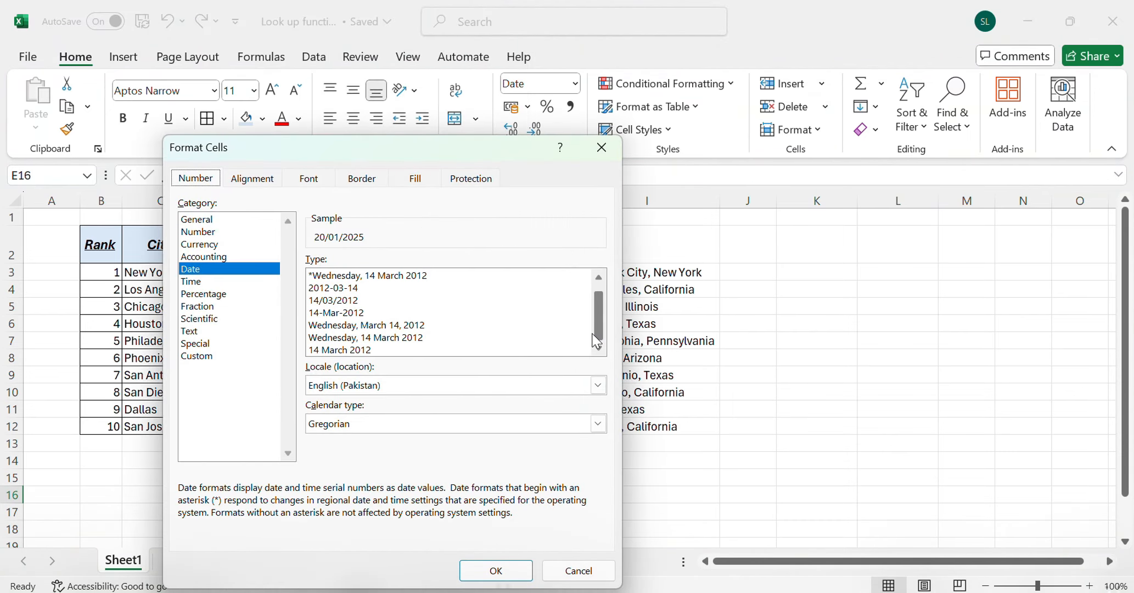
left_click(400, 329)
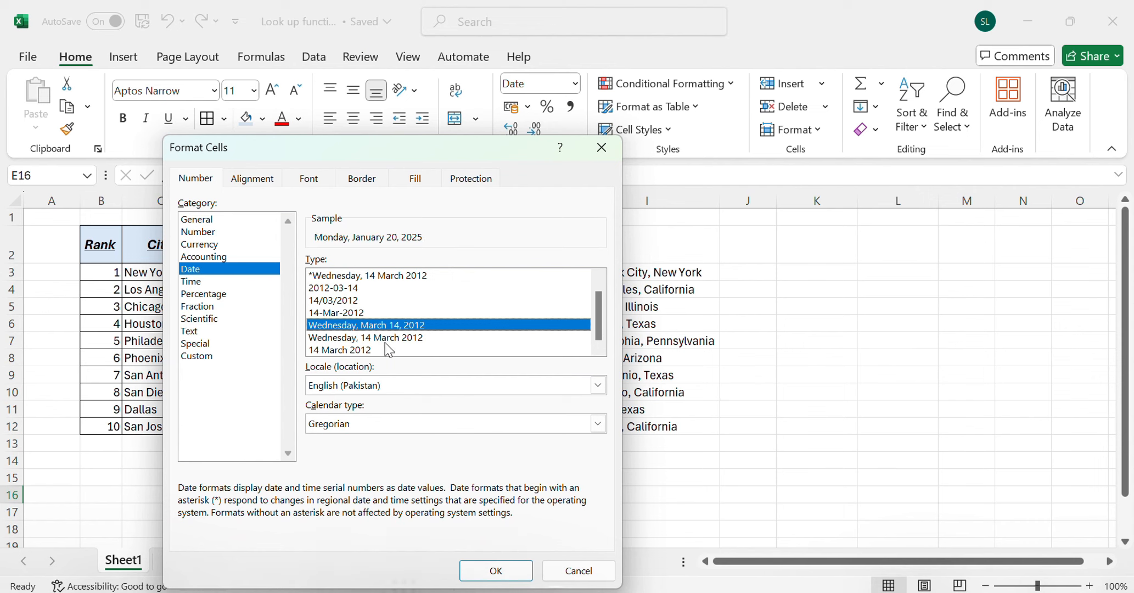
left_click(373, 350)
left_click(476, 565)
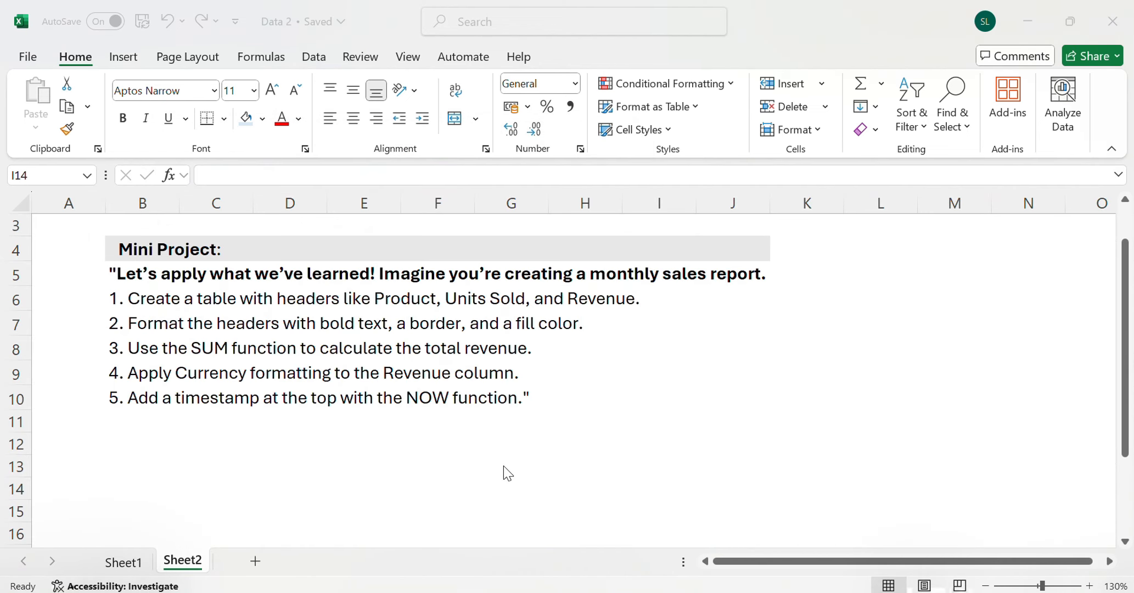